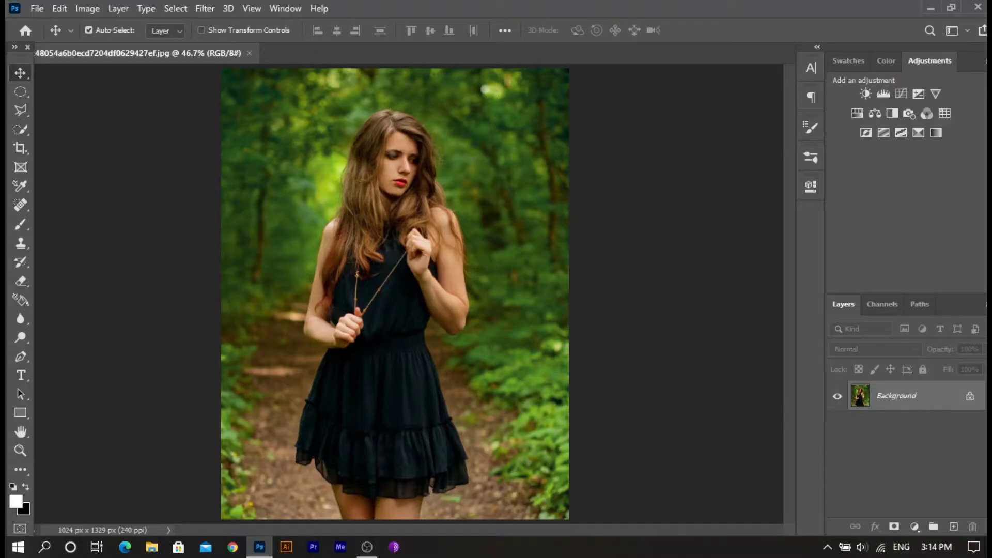
- Unlock the Background into Layer 0 and duplicate it as 'Layer 0 copy'
left_click(970, 395)
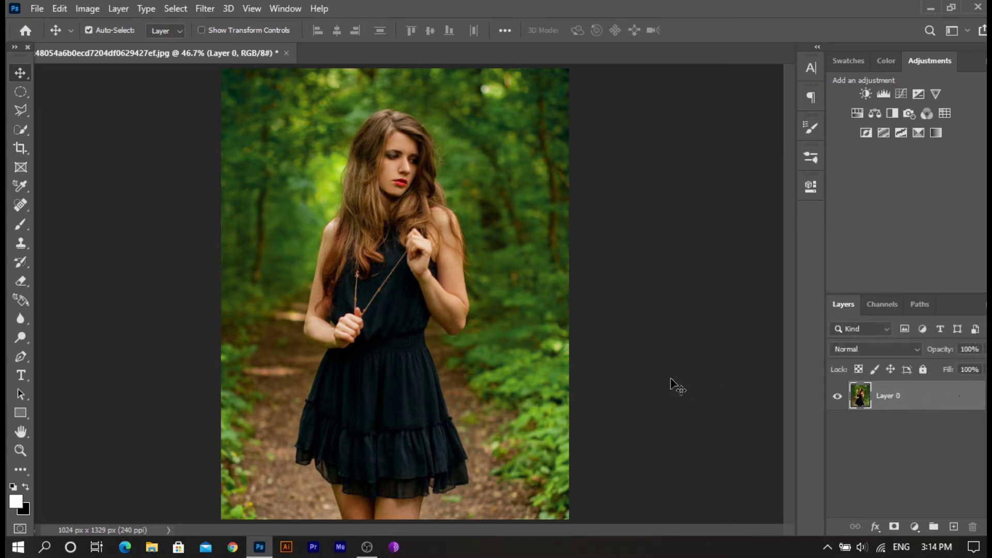
right_click(893, 395)
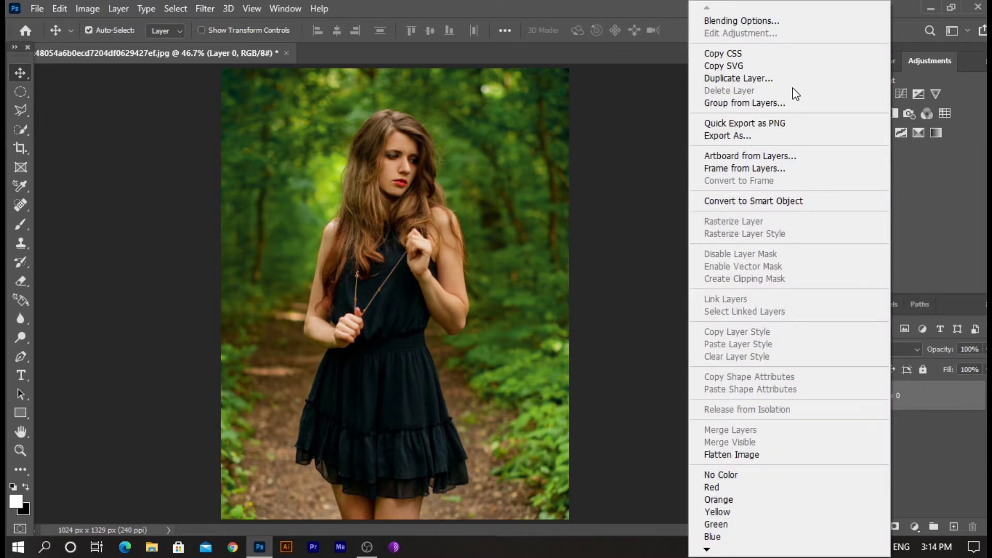
left_click(793, 81)
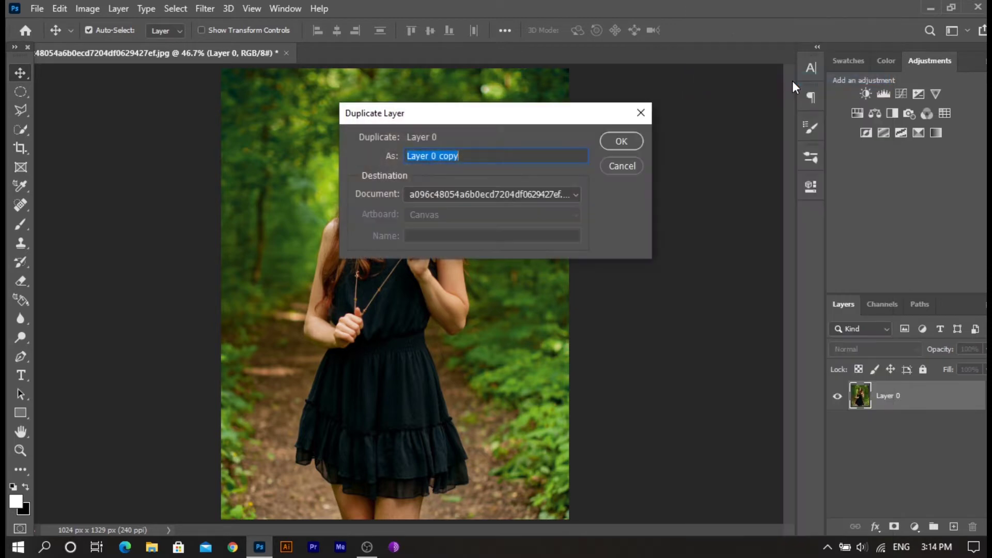
left_click(625, 142)
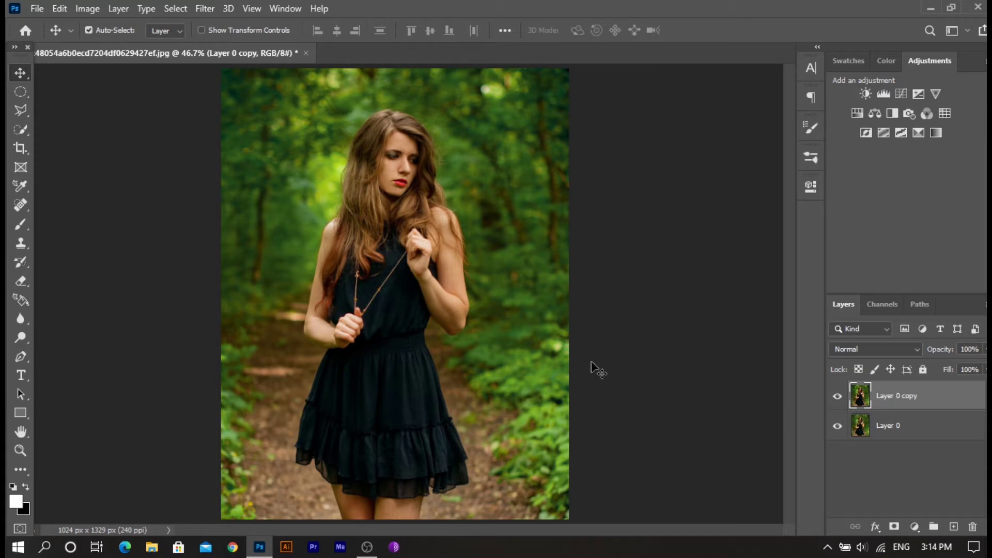
- Add a subject mask of the woman to Layer 0 copy and check the cutout
left_click(894, 526)
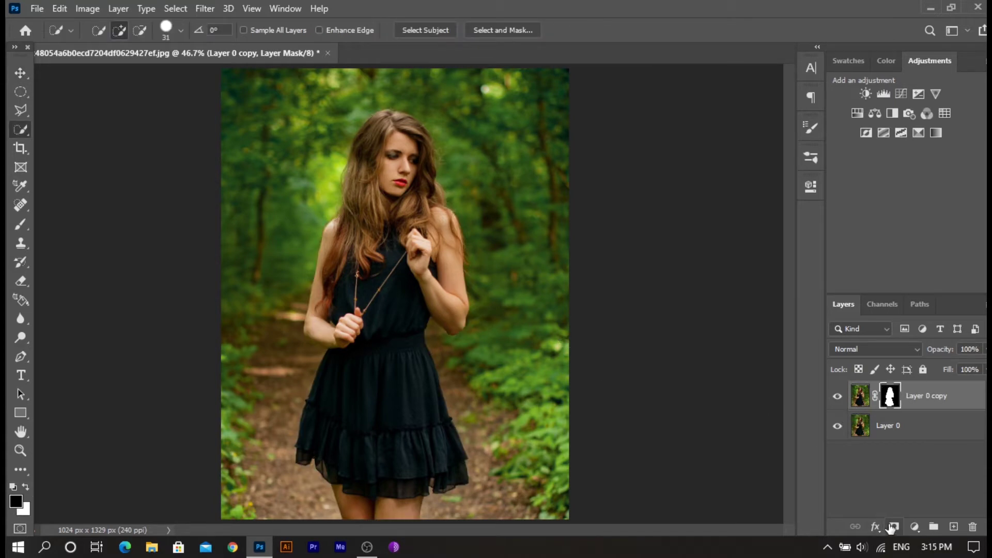
left_click(837, 427)
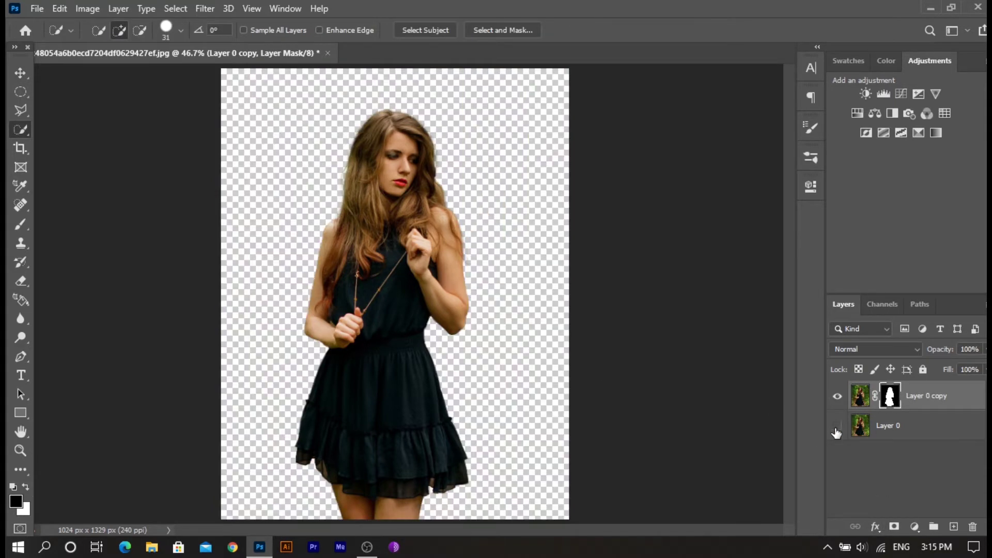
left_click(837, 428)
- Load the mask as a selection on Layer 0 and expand it by 10 pixels
left_click(890, 397, "ctrl")
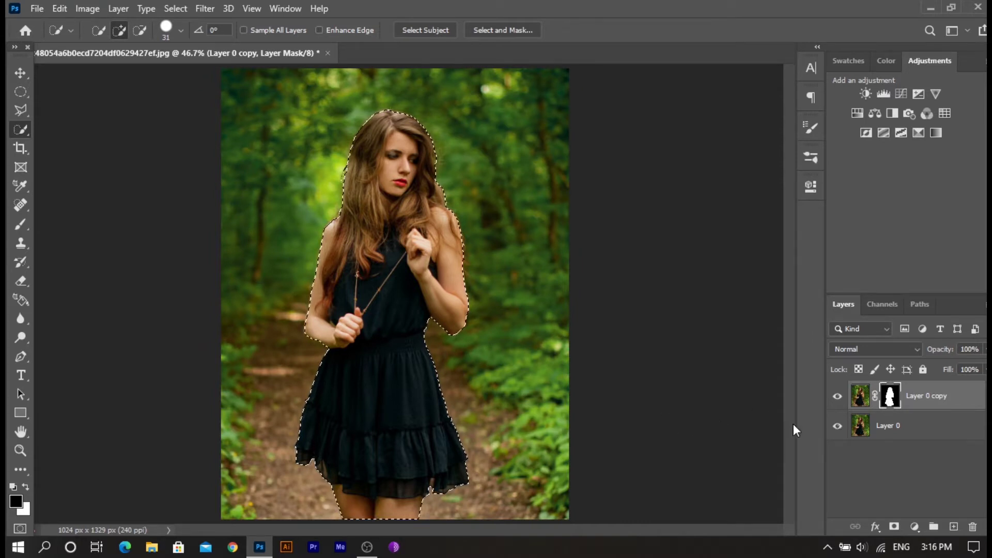
left_click(887, 432)
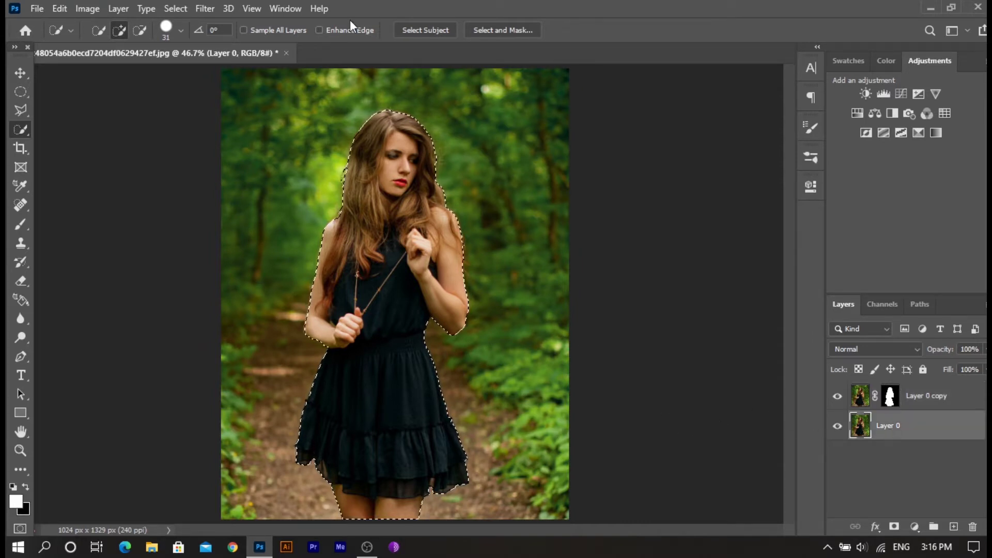
left_click(176, 9)
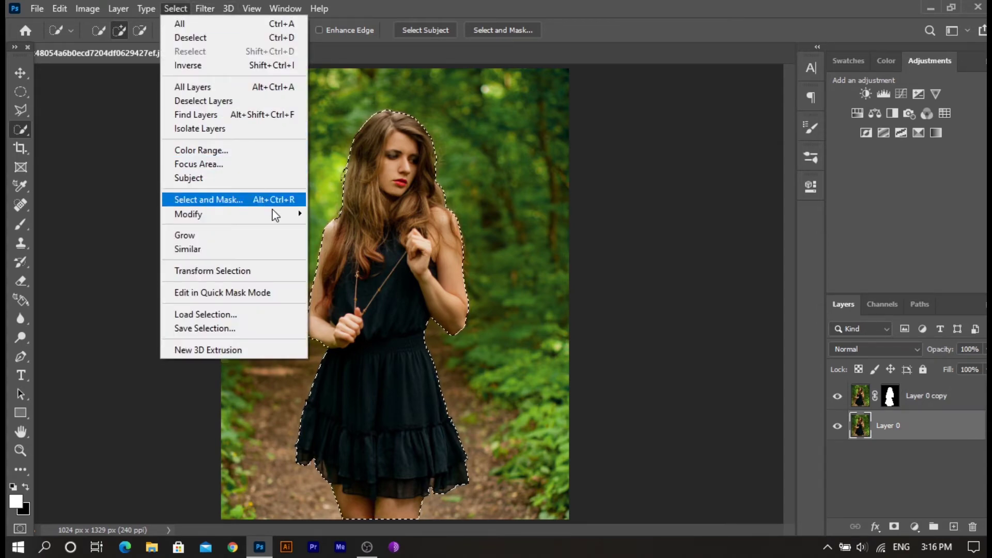
mouse_move(188, 214)
left_click(347, 245)
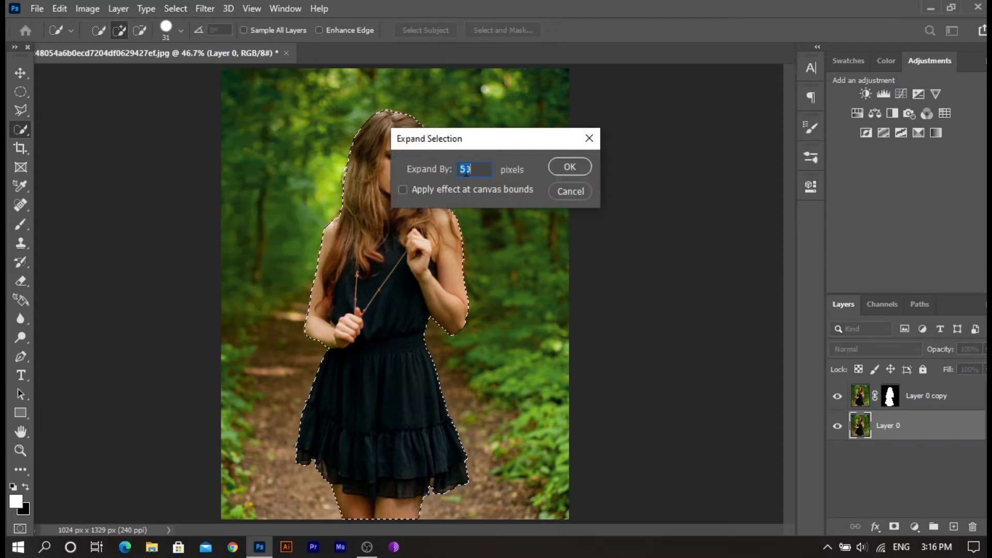
left_click_drag(452, 171, 419, 176)
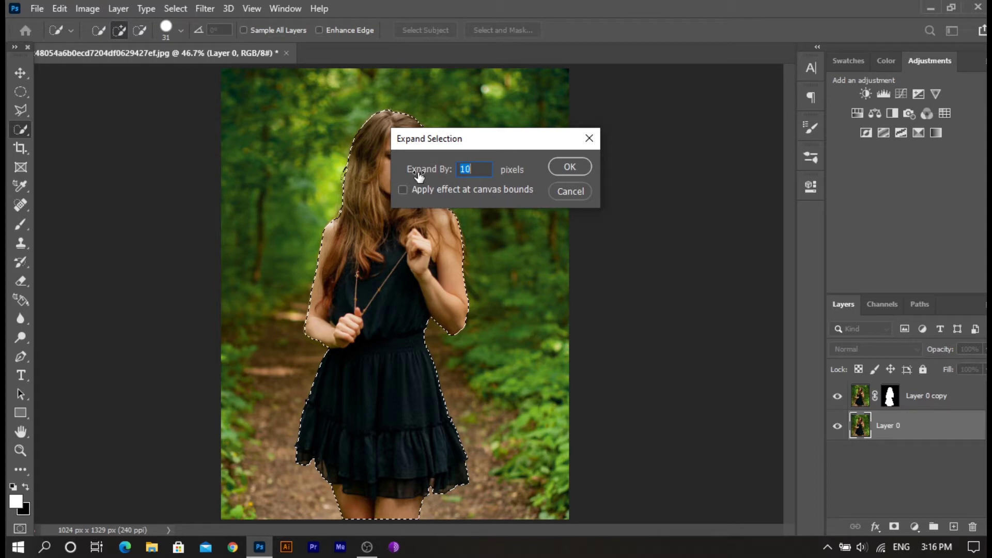
left_click(561, 167)
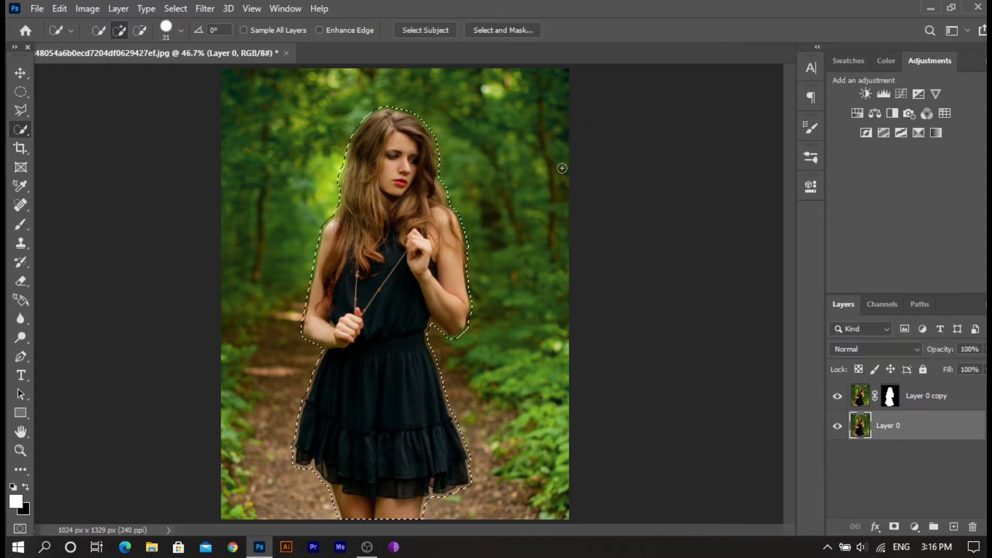
- Content-Aware fill the woman's expanded area on Layer 0 with forest, then deselect
right_click(380, 268)
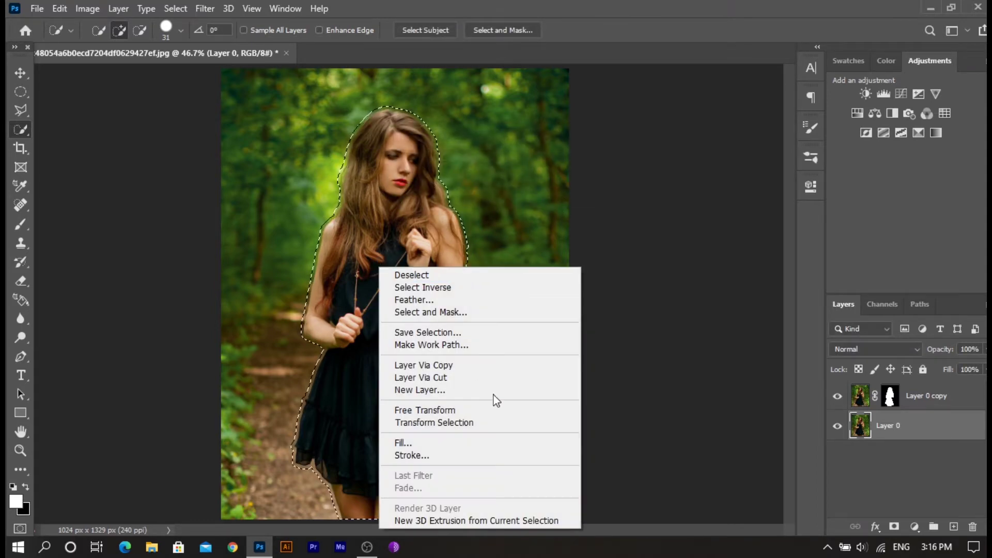
left_click(503, 442)
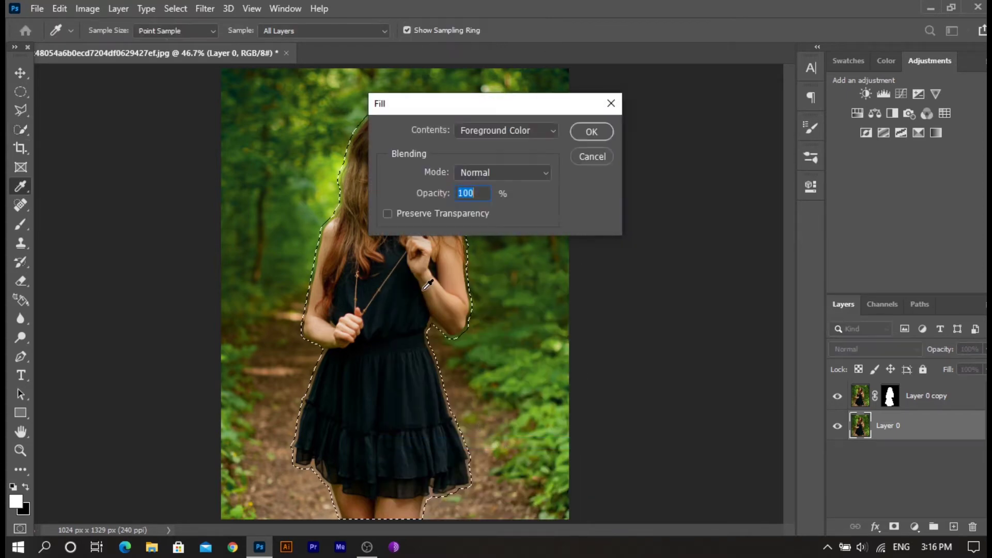
left_click(549, 131)
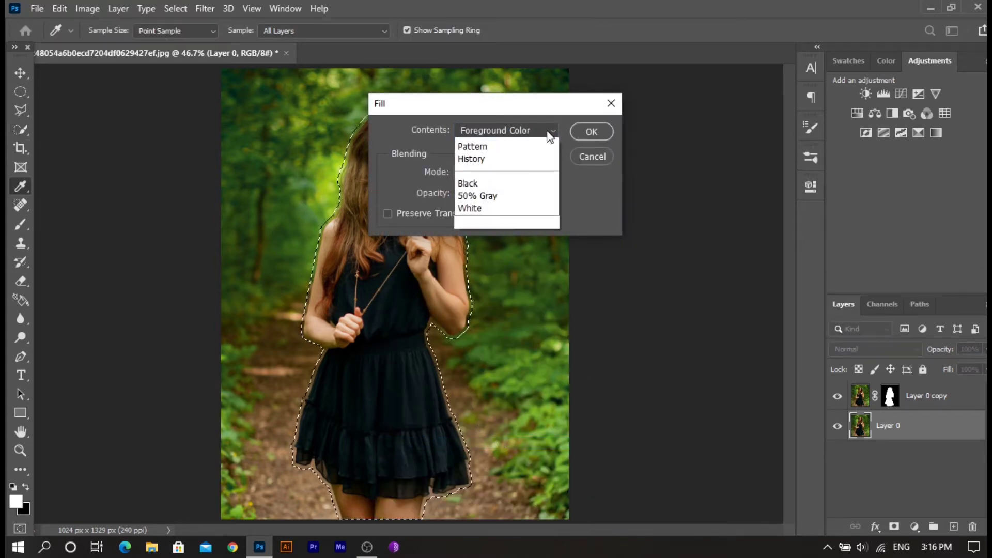
left_click(524, 196)
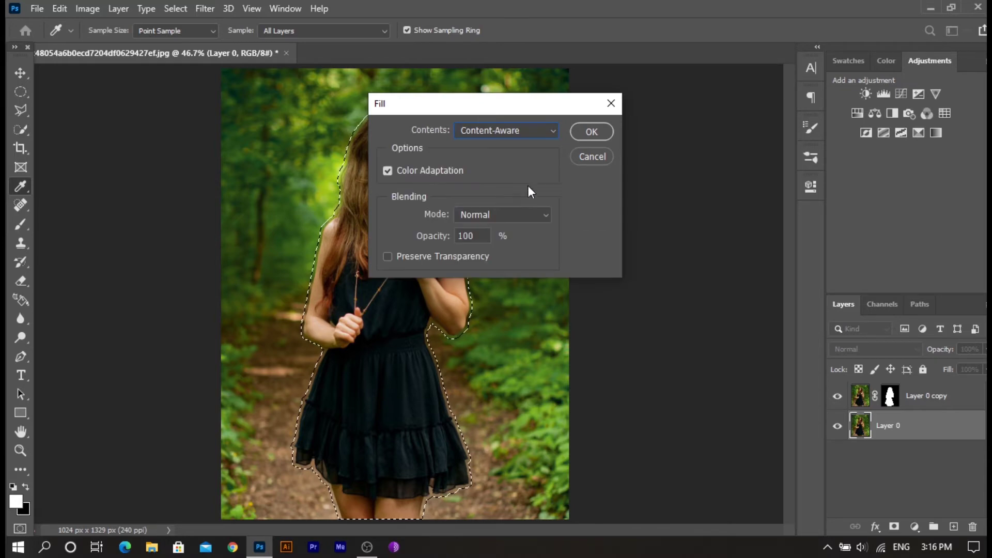
left_click(589, 132)
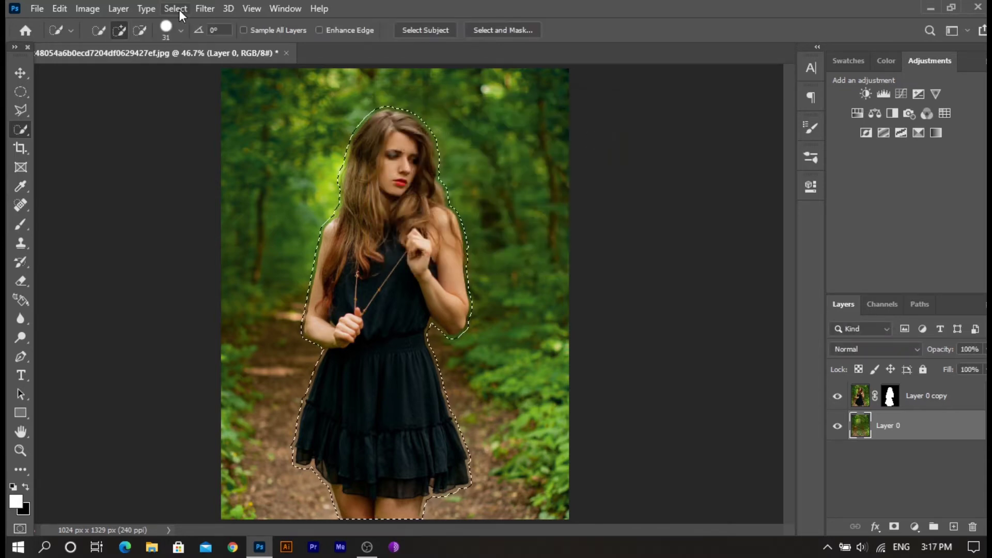
left_click(178, 9)
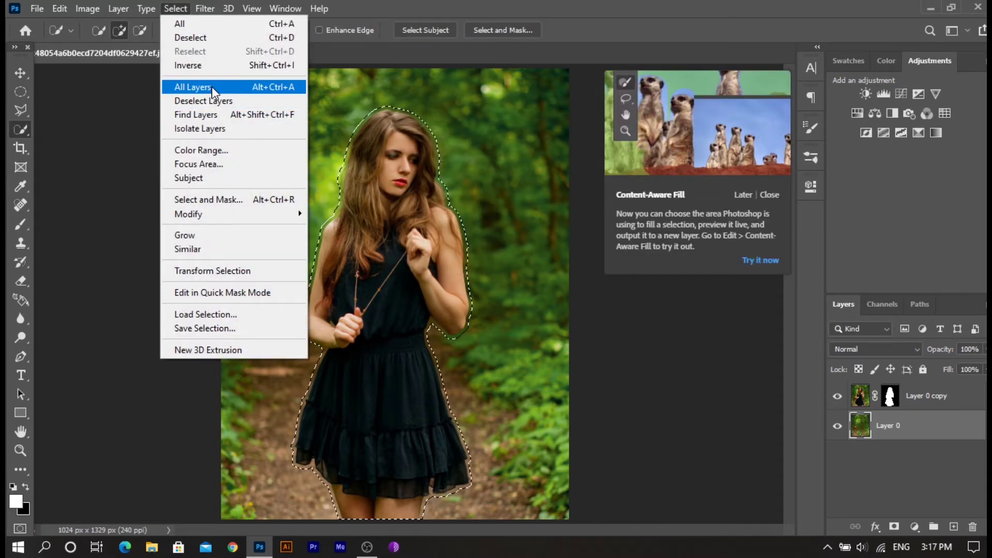
left_click(213, 41)
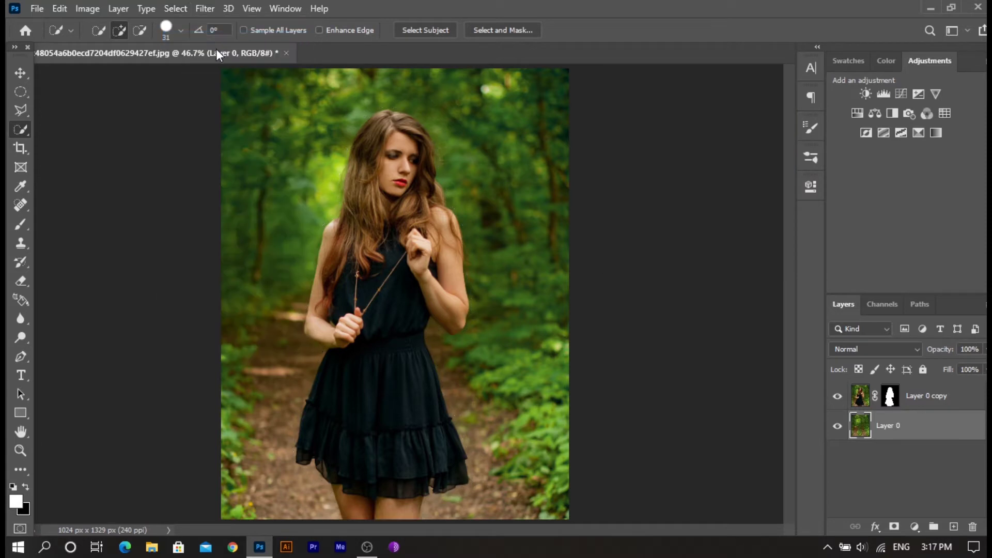
key("v")
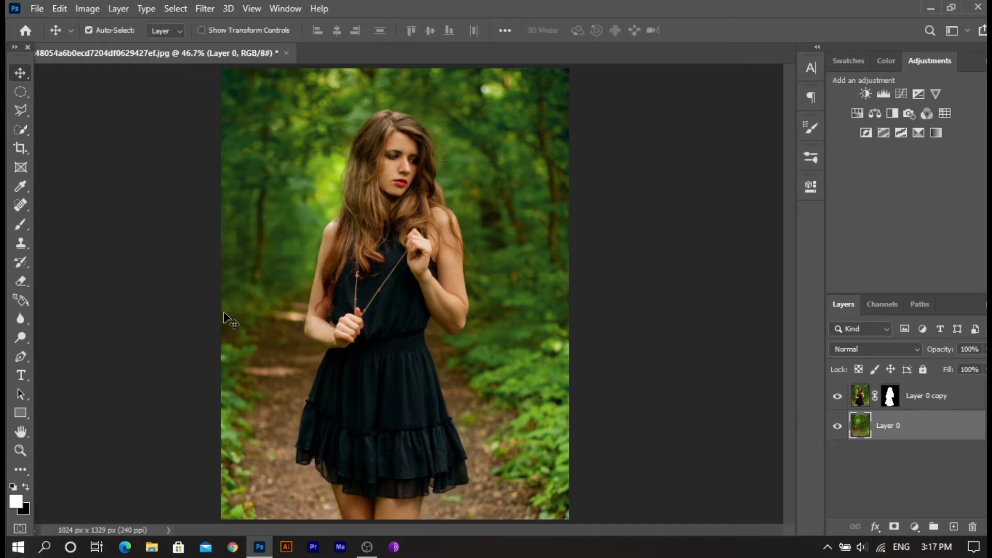
- Hide Layer 0 copy and spot-heal streaks and dark patches in the central forest and treetops
left_click(837, 397)
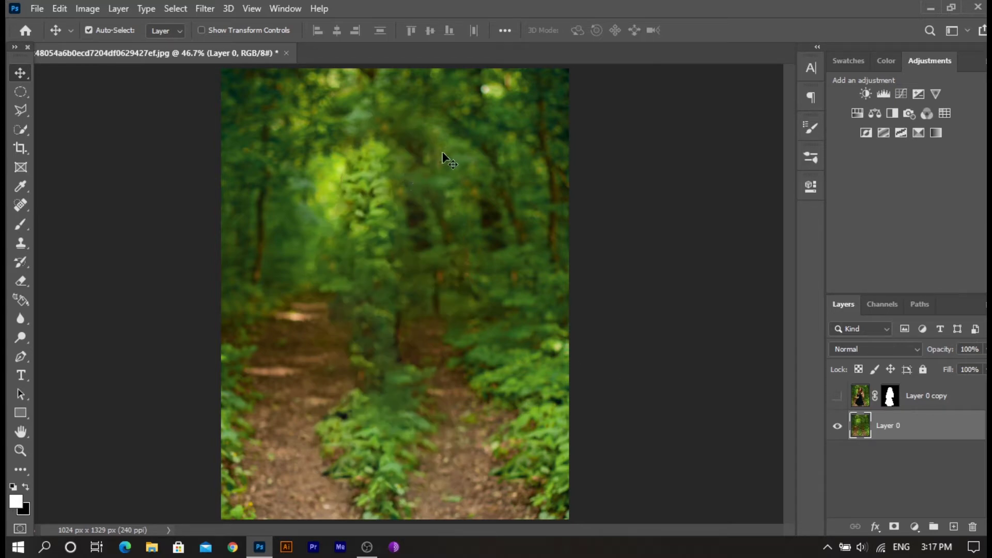
key("j")
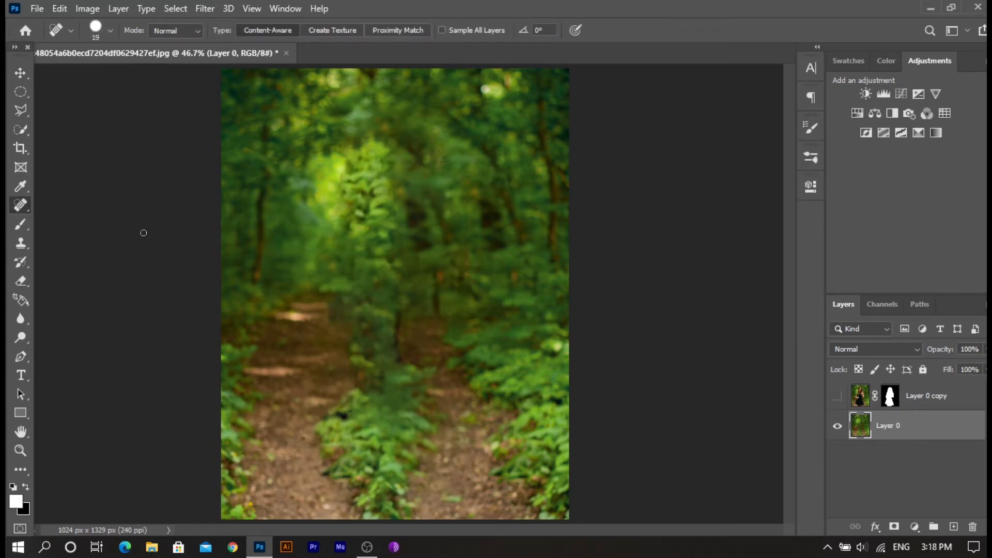
left_click_drag(469, 223, 475, 301)
left_click_drag(438, 149, 458, 188)
left_click_drag(439, 138, 457, 181)
left_click_drag(429, 143, 459, 189)
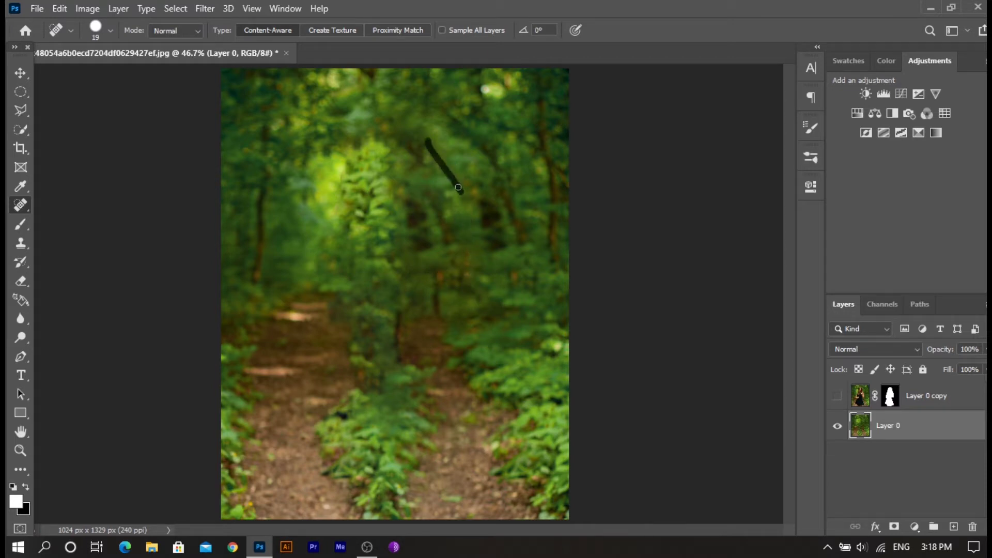
- Heal the remaining streaks near the path, then show Layer 0 copy again
left_click_drag(360, 128, 336, 238)
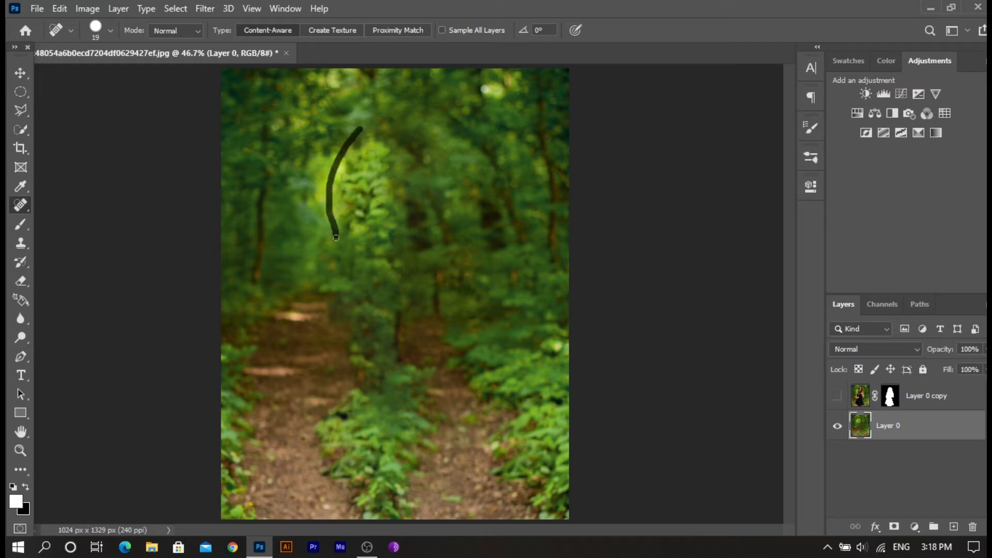
mouse_move(346, 164)
left_mouse_down()
mouse_move(321, 295)
mouse_move(346, 341)
left_mouse_up()
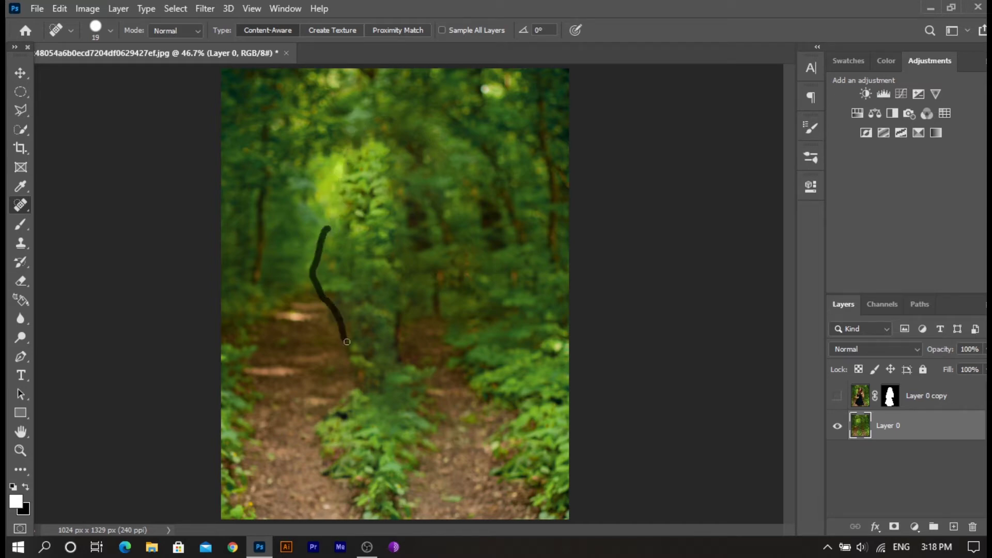
mouse_move(362, 420)
left_mouse_down()
mouse_move(335, 462)
mouse_move(370, 506)
left_mouse_up()
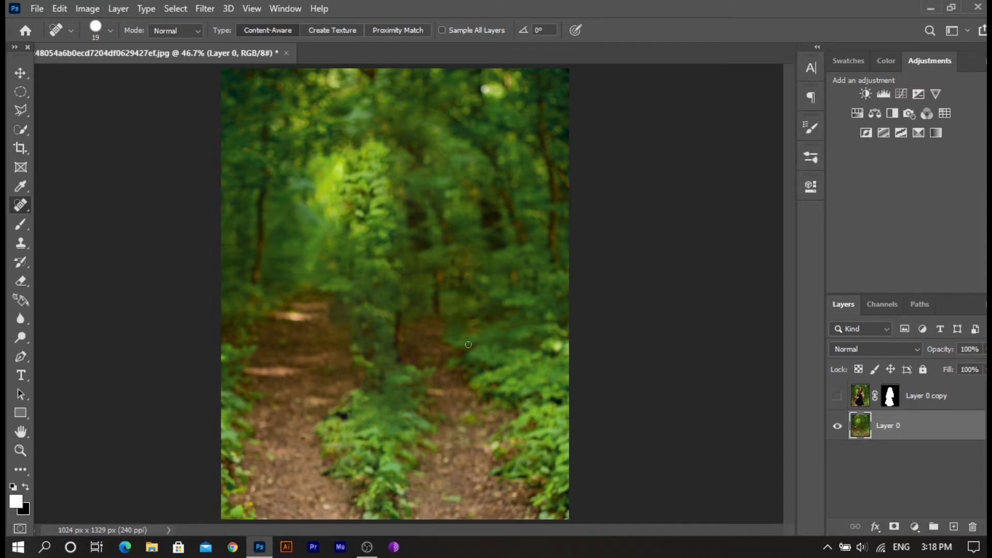
left_click_drag(457, 197, 477, 200)
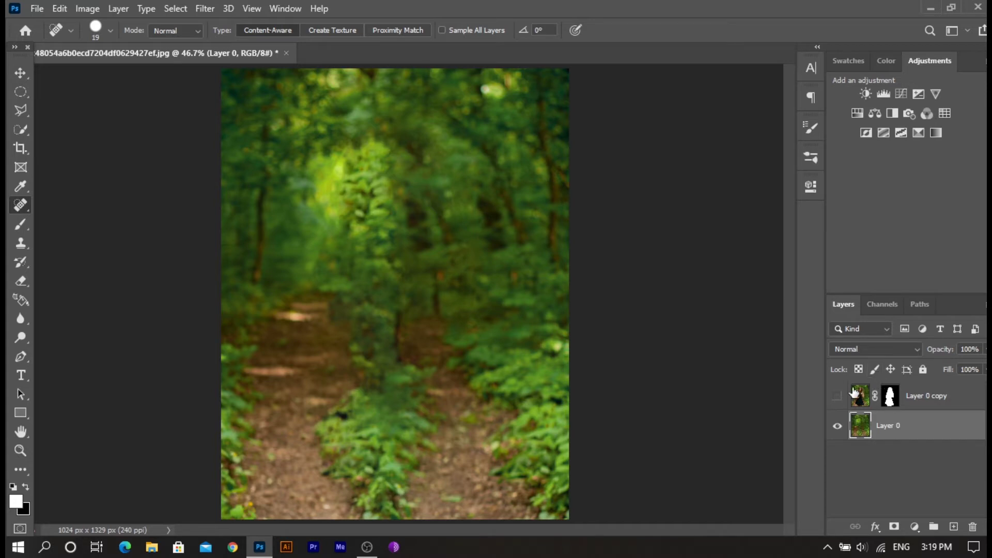
left_click(838, 396)
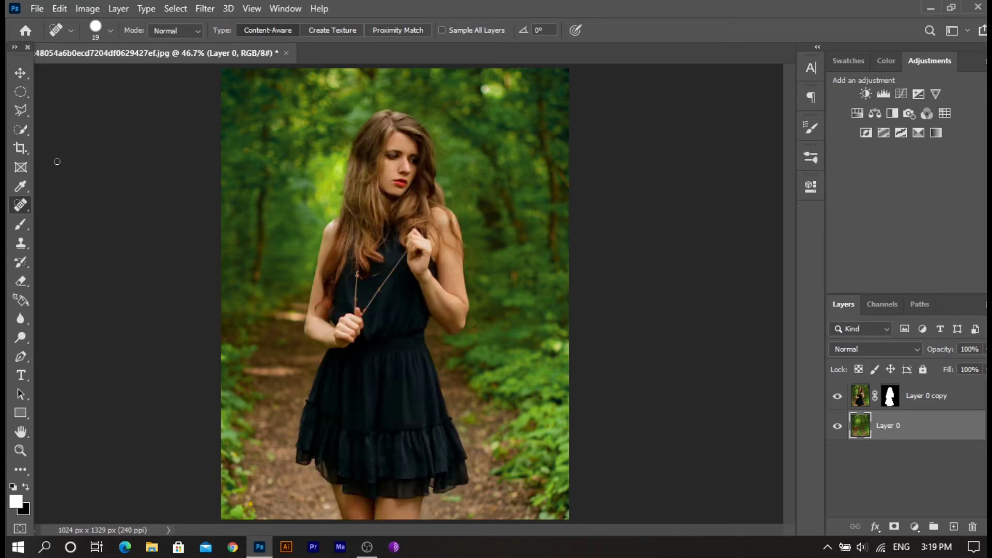
left_click(20, 73)
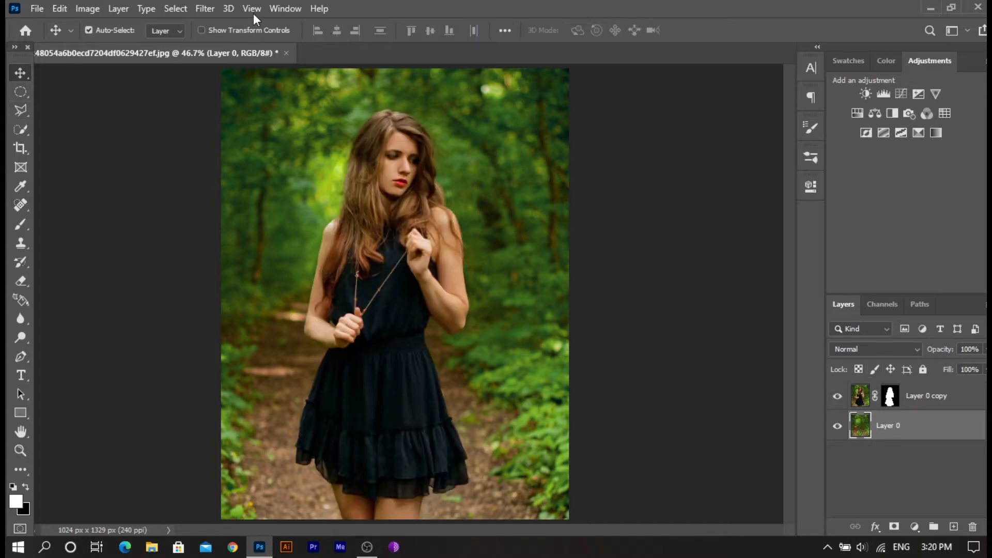
- Start a Tilt-Shift blur on Layer 0 and position its focus lines around the figure
left_click(205, 9)
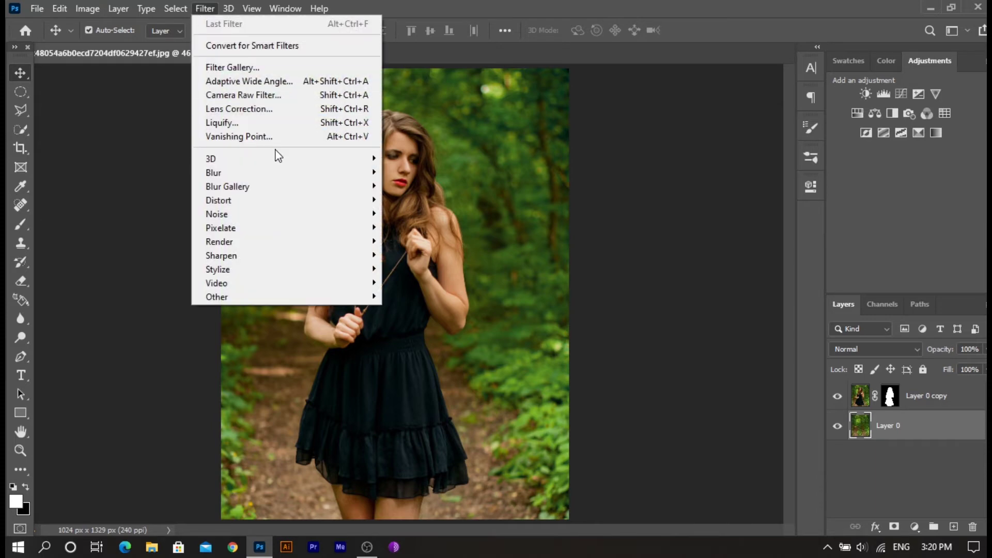
mouse_move(227, 186)
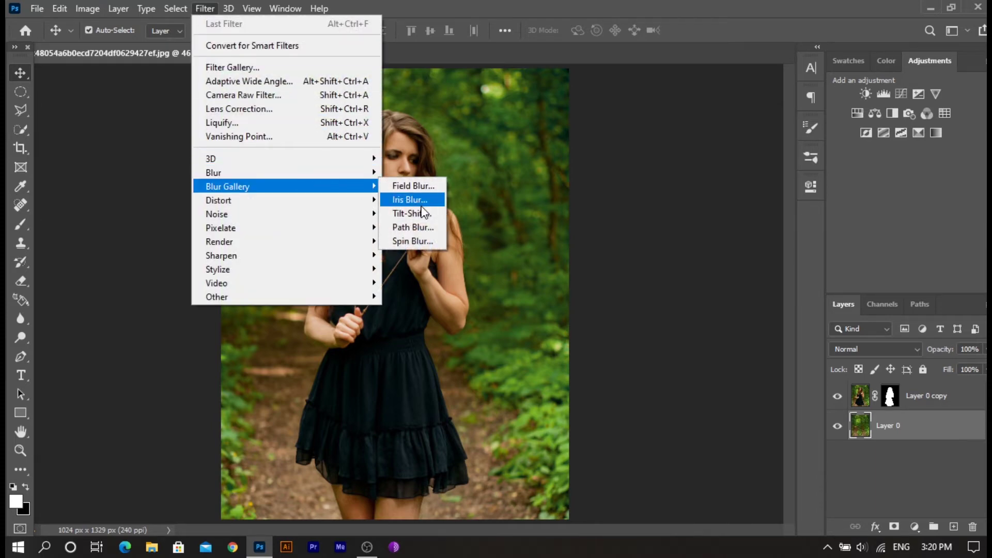
left_click(425, 215)
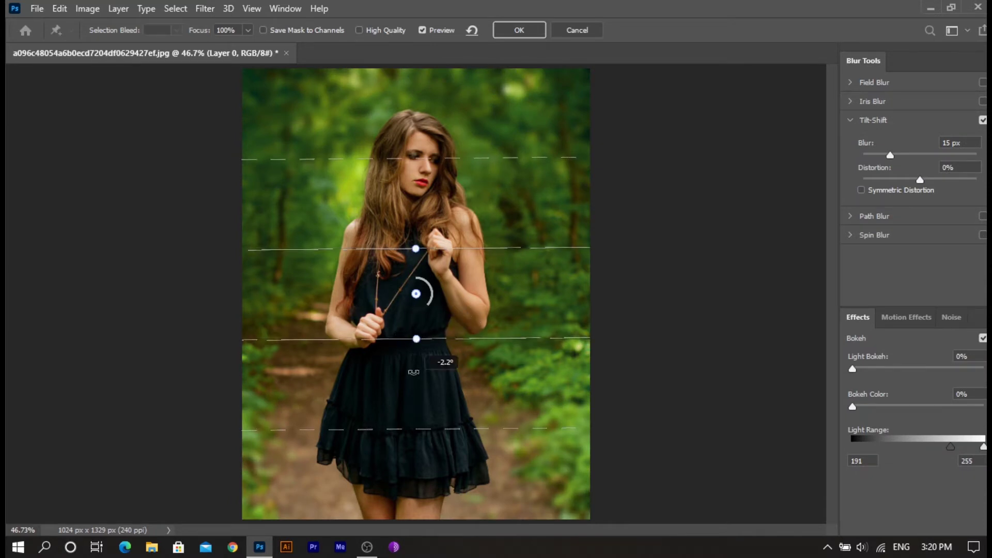
left_click_drag(417, 338, 451, 319)
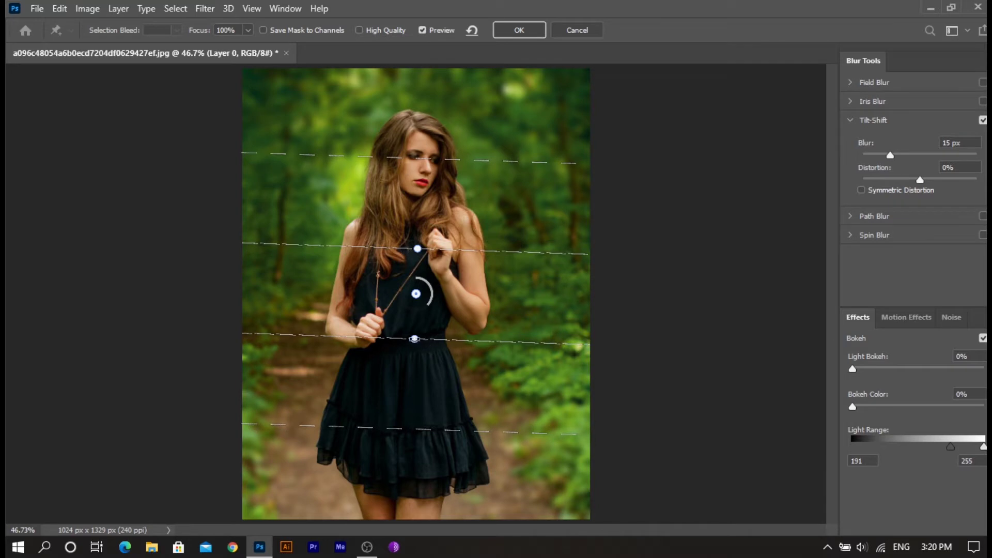
left_click_drag(412, 338, 463, 554)
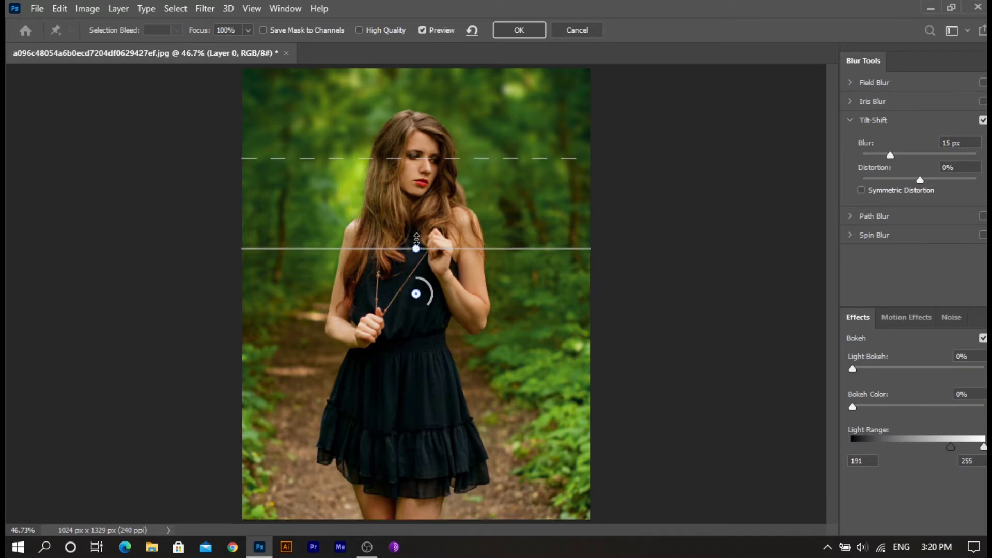
left_click_drag(417, 239, 417, 284)
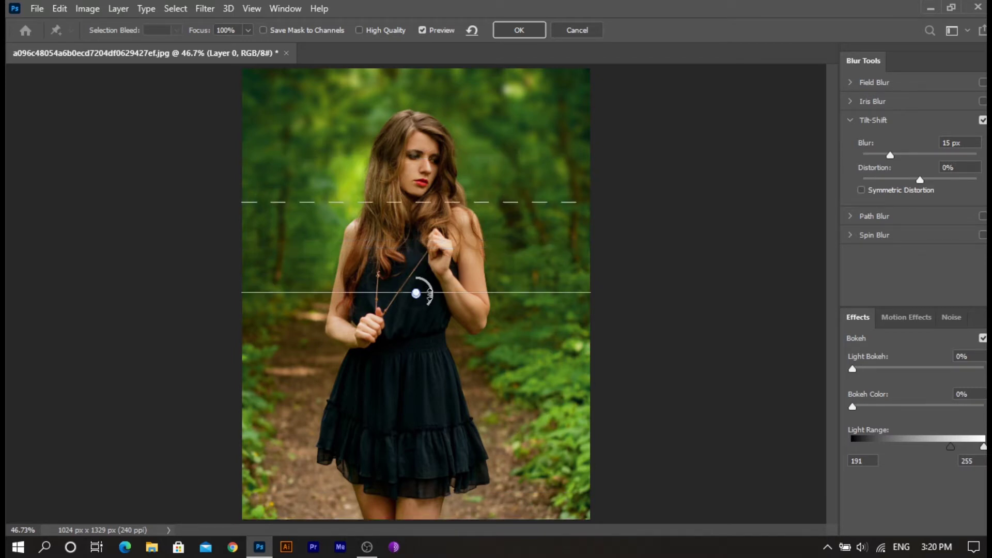
left_click_drag(430, 292, 430, 252)
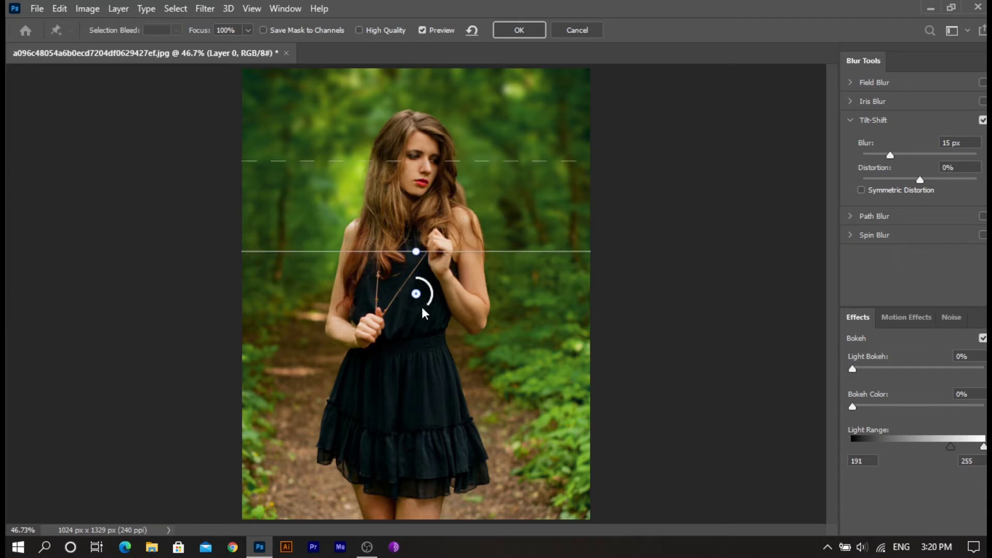
- Lower the focus band toward the hem, set the blur to about 4 px, and apply it
left_click_drag(423, 309, 447, 349)
left_click_drag(447, 349, 449, 524)
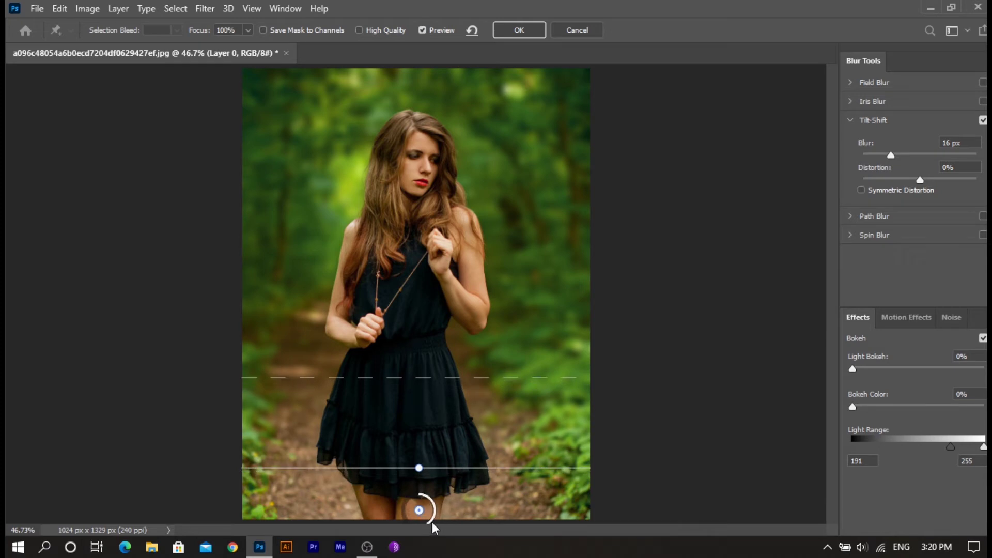
left_click_drag(433, 508, 424, 495)
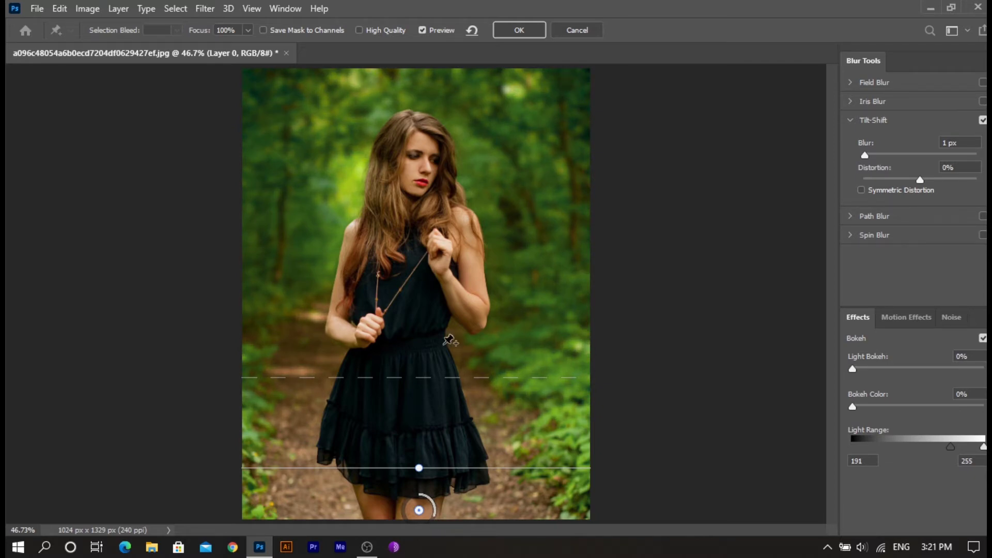
left_click(516, 31)
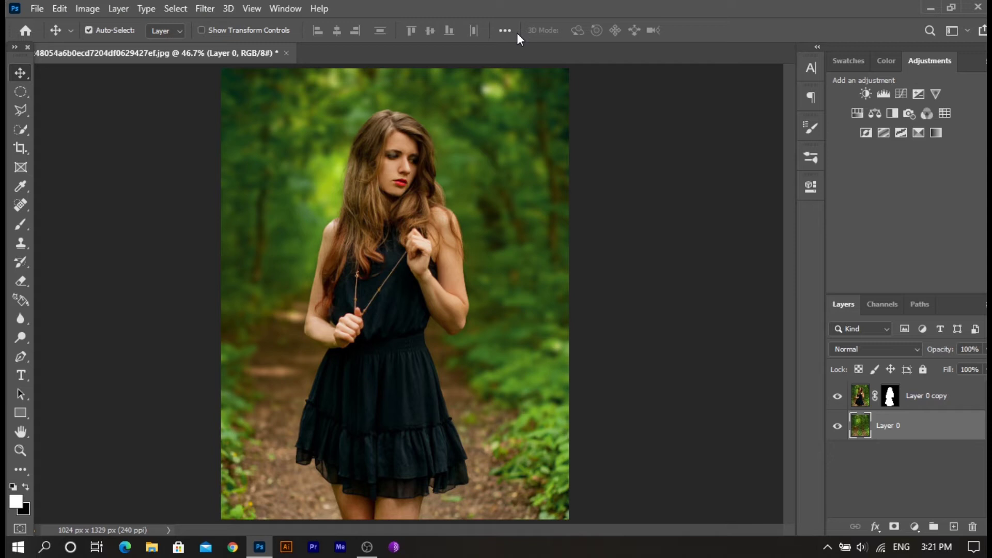
- Enable Auto-Select and reopen Tilt-Shift on Layer 0, pushing the lower focus line below the image
key("ctrl")
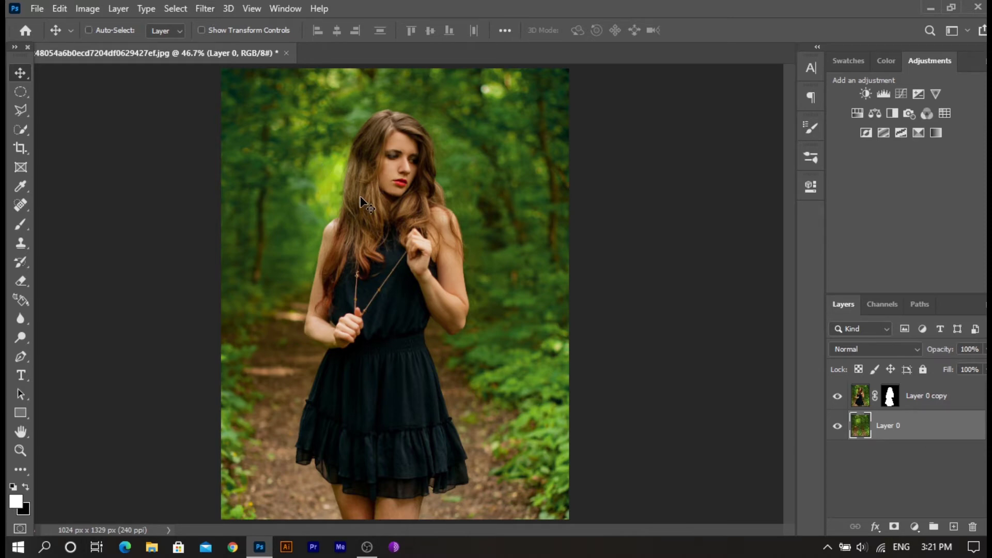
left_click(201, 9)
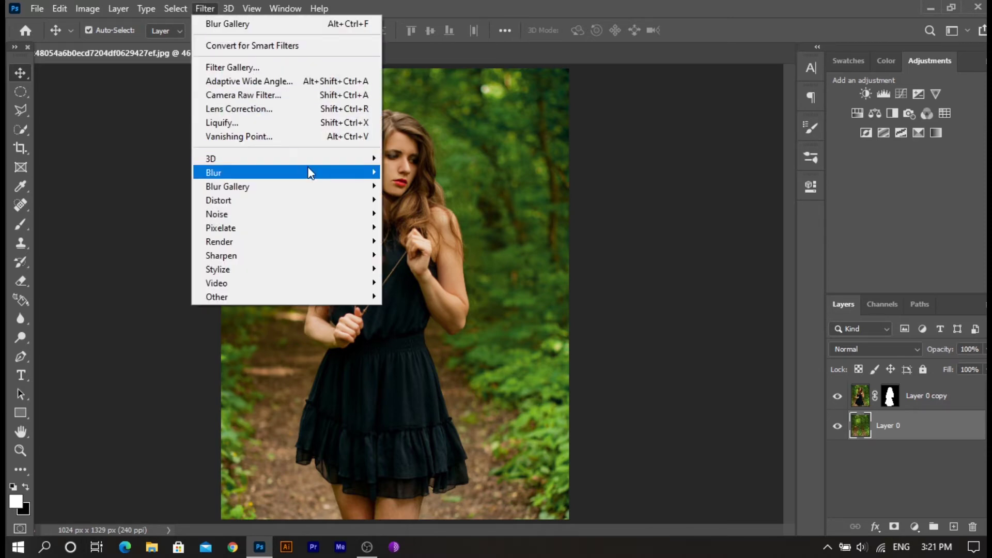
mouse_move(228, 187)
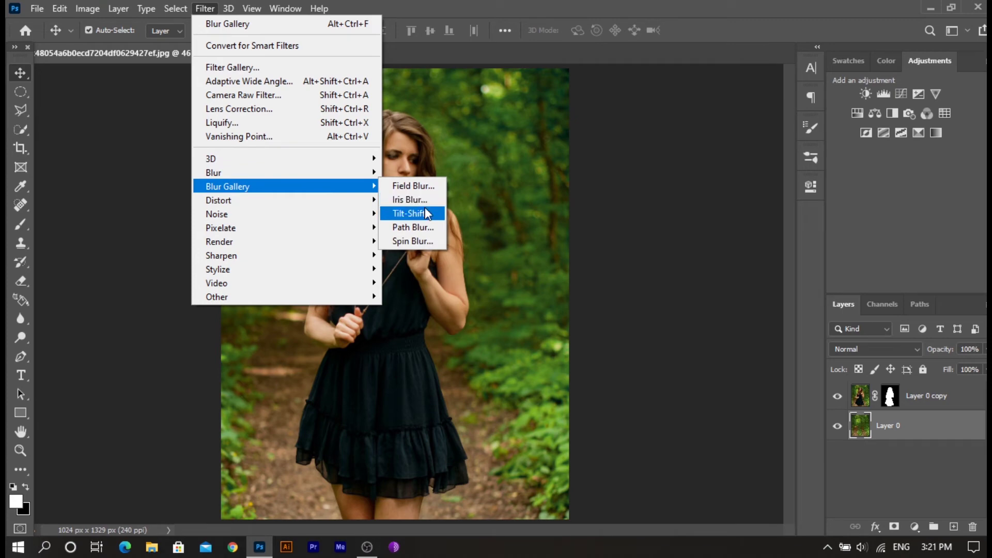
left_click(412, 213)
left_click_drag(481, 343, 491, 548)
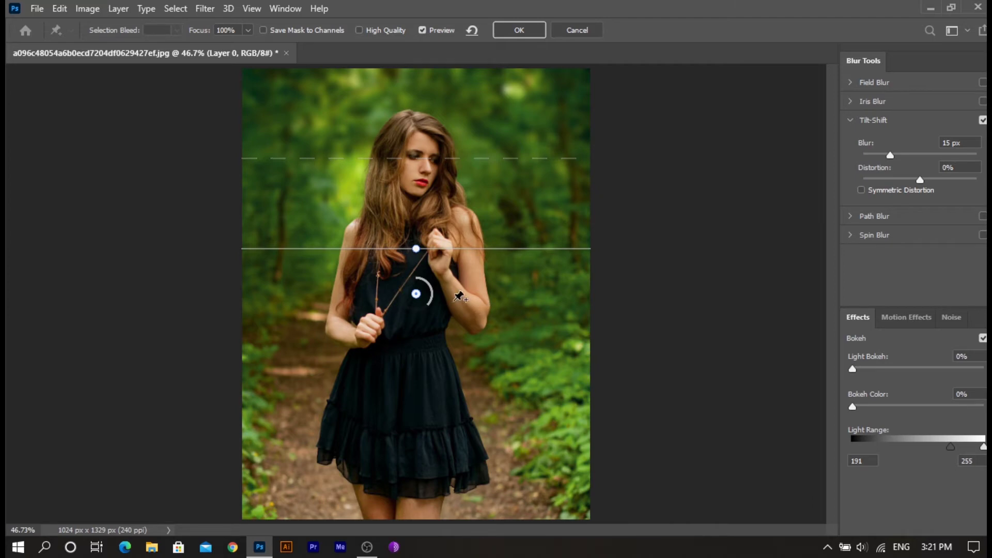
- Lower the focus band, set Blur to 92 px, and enter 7 for Light Bokeh
left_click_drag(460, 297, 464, 538)
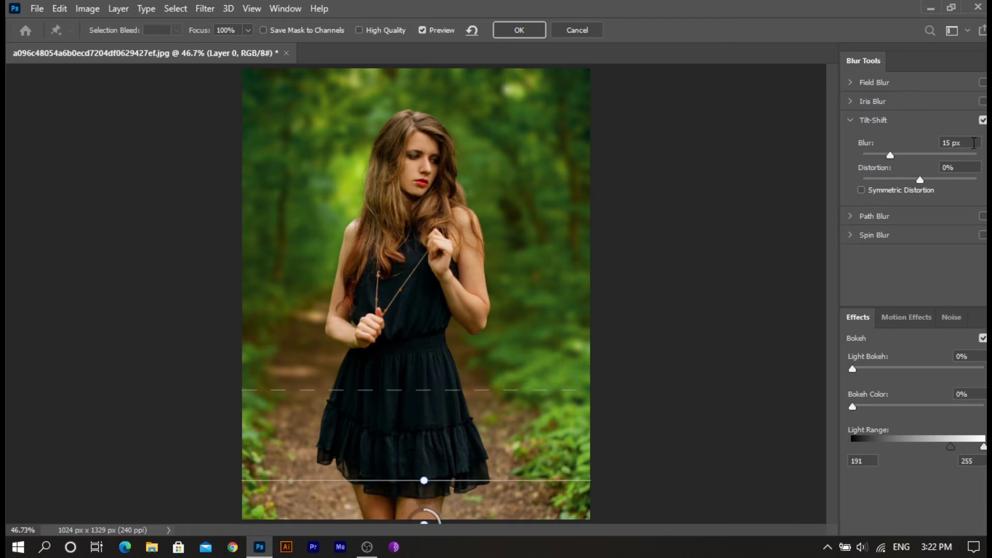
key("BackSpace")
key("BackSpace")
key("BackSpace")
type("9")
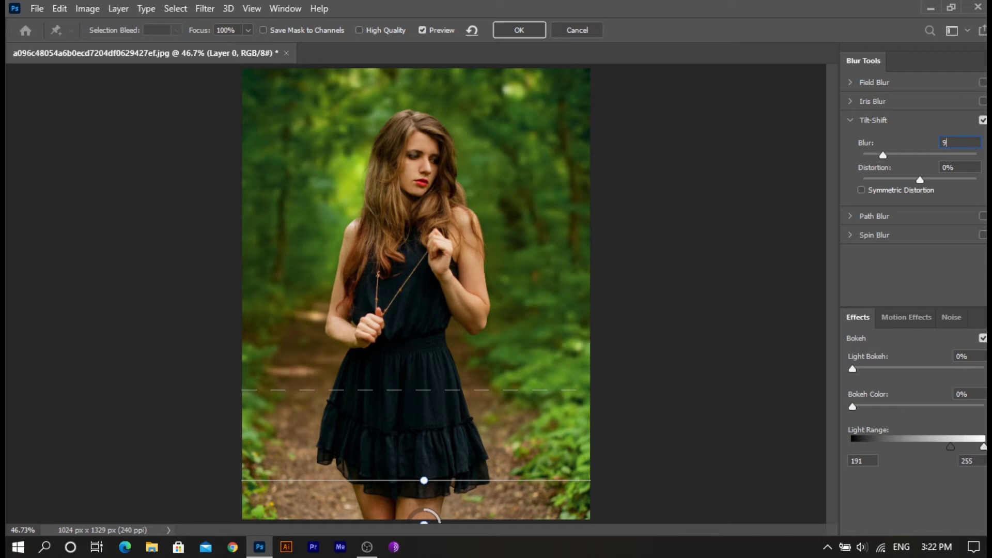
type("2")
key("Tab")
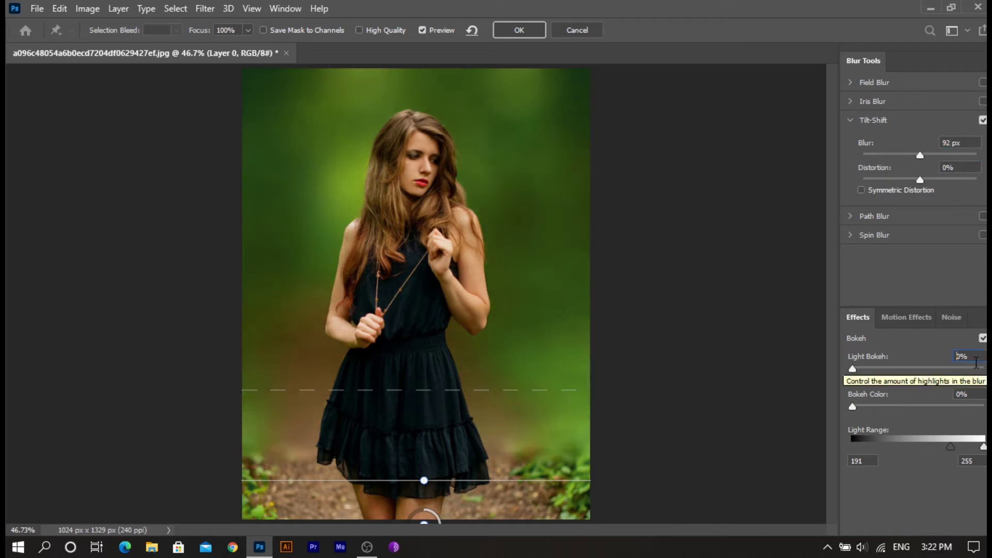
double_click(977, 362)
key("BackSpace")
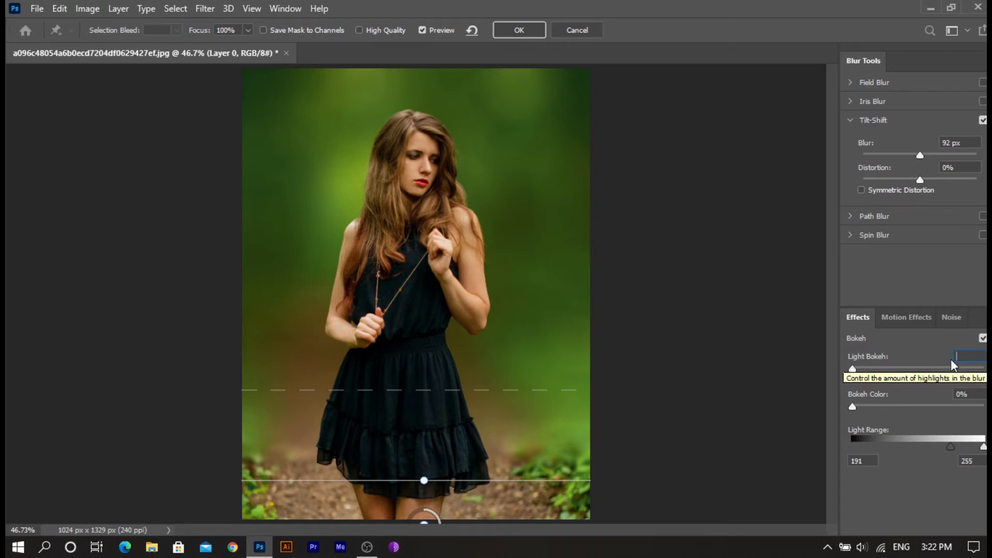
type("74")
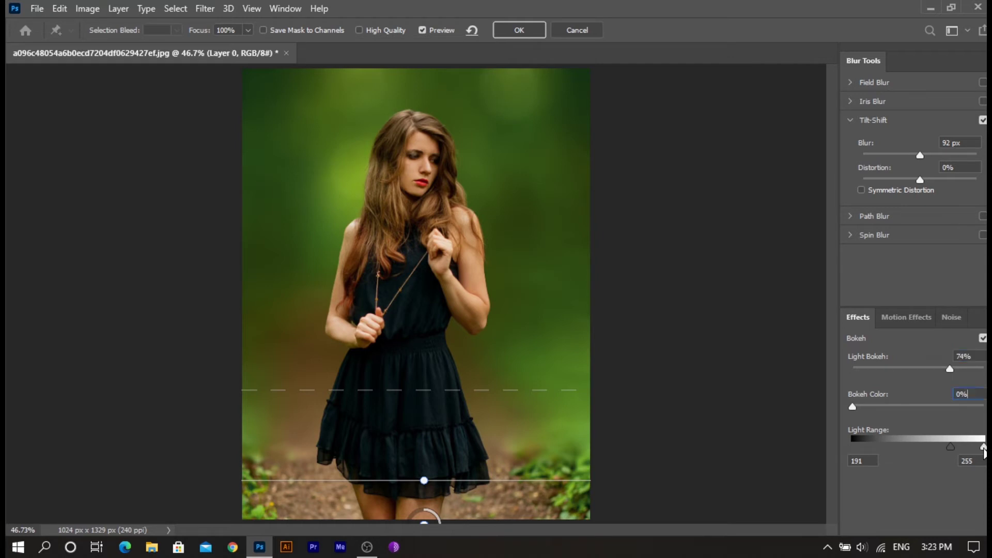
- Narrow the Light Range, set Light Bokeh to about 64%, and raise Blur to 151 px
left_click_drag(984, 446, 966, 446)
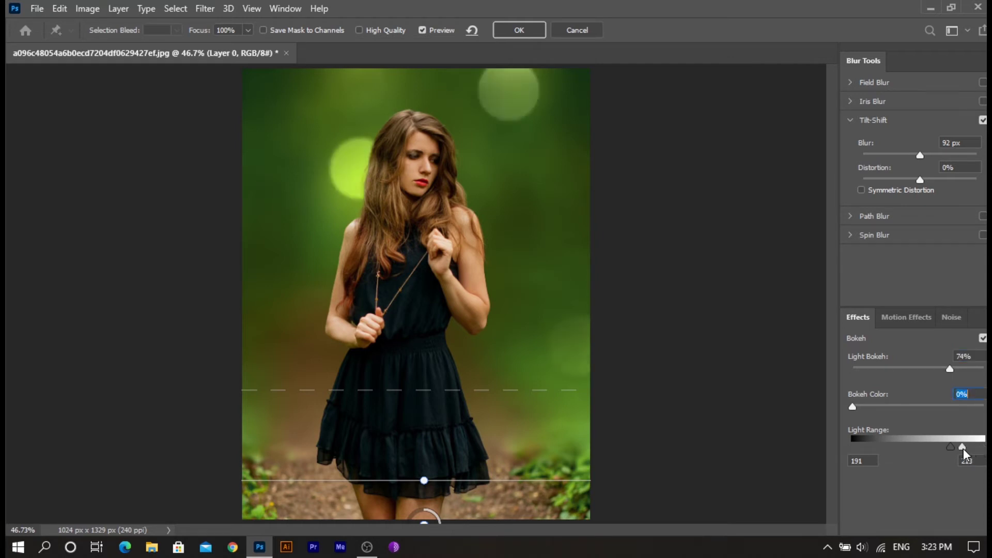
left_click_drag(964, 447, 952, 448)
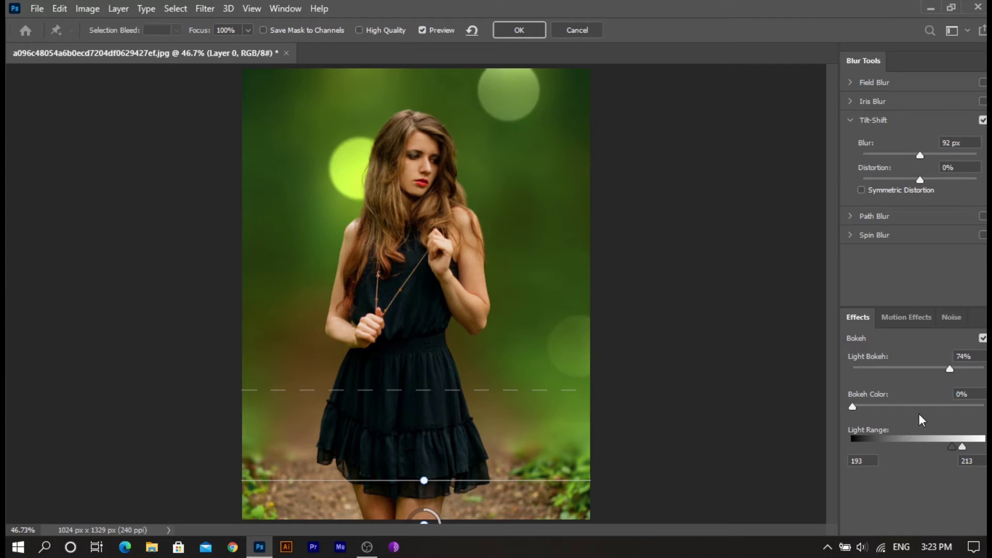
left_click_drag(941, 368, 939, 367)
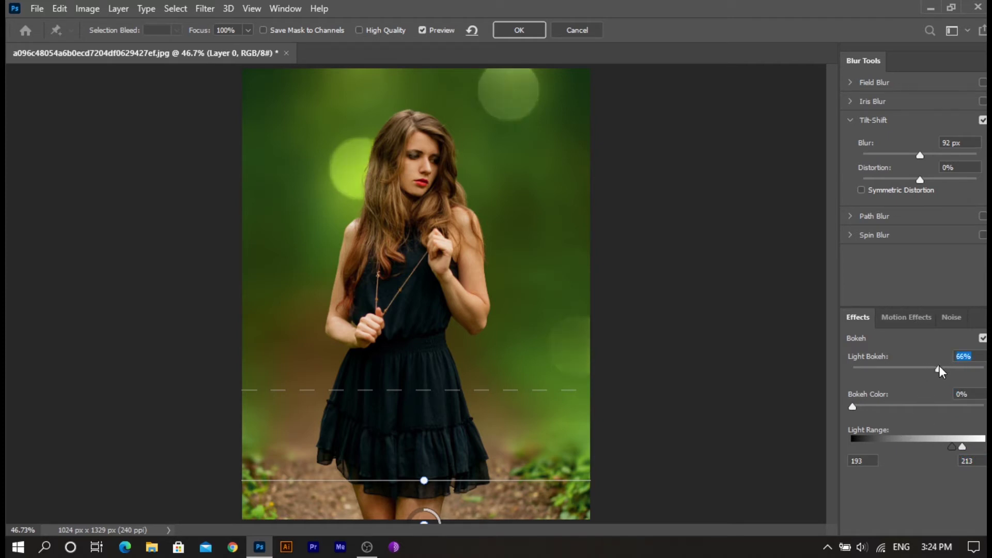
left_click_drag(920, 155, 933, 157)
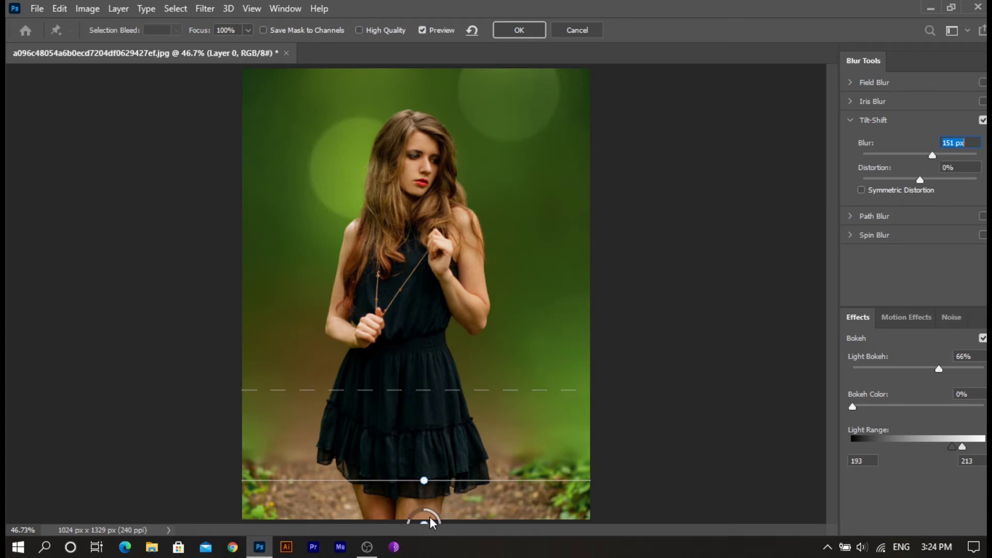
key("Return")
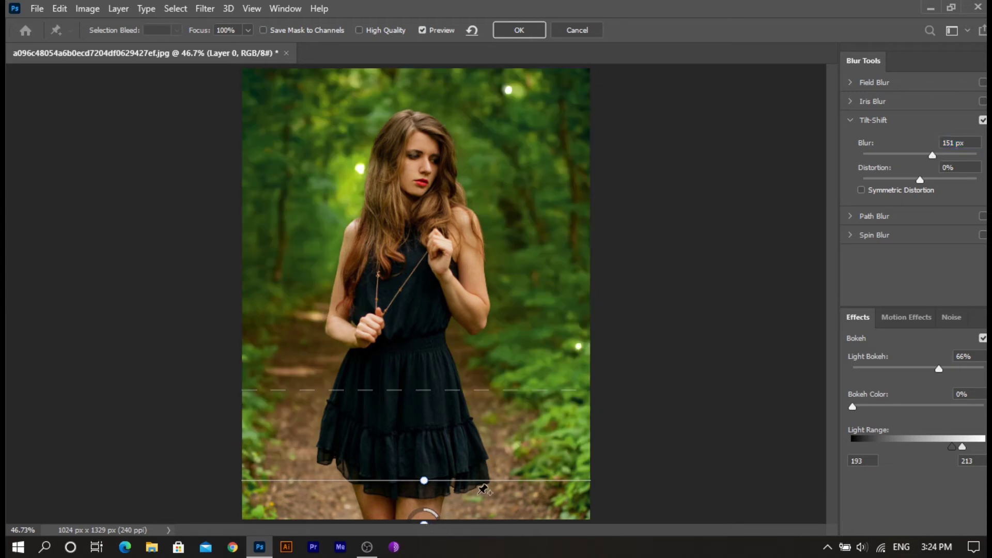
- Finalize the tilt-shift at 28 px blur, 62% Light Bokeh and a 198–214 Light Range, and apply it
mouse_move(456, 507)
left_mouse_down()
mouse_move(465, 504)
mouse_move(459, 487)
left_mouse_up()
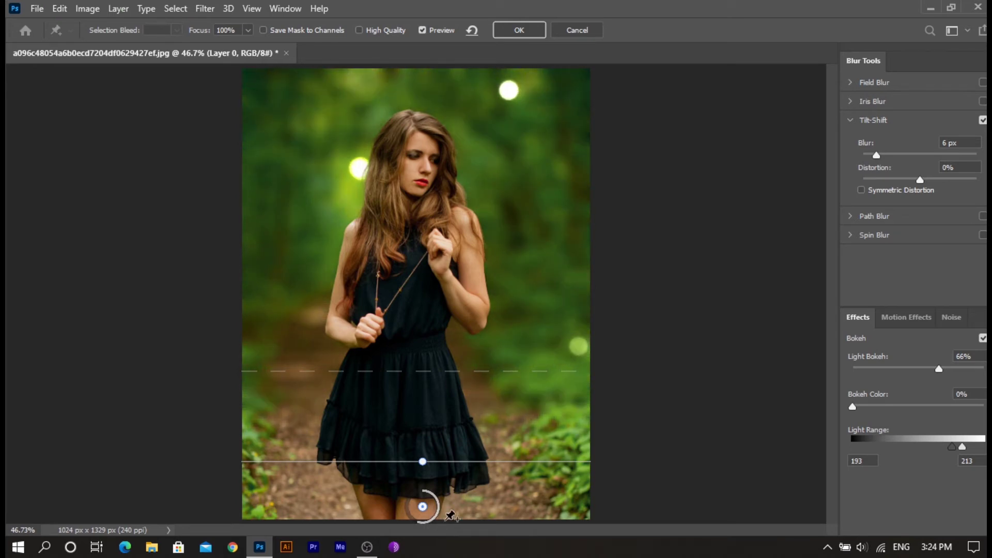
left_click_drag(497, 494, 486, 531)
left_click_drag(939, 368, 934, 368)
left_click_drag(957, 446, 963, 447)
left_click(521, 30)
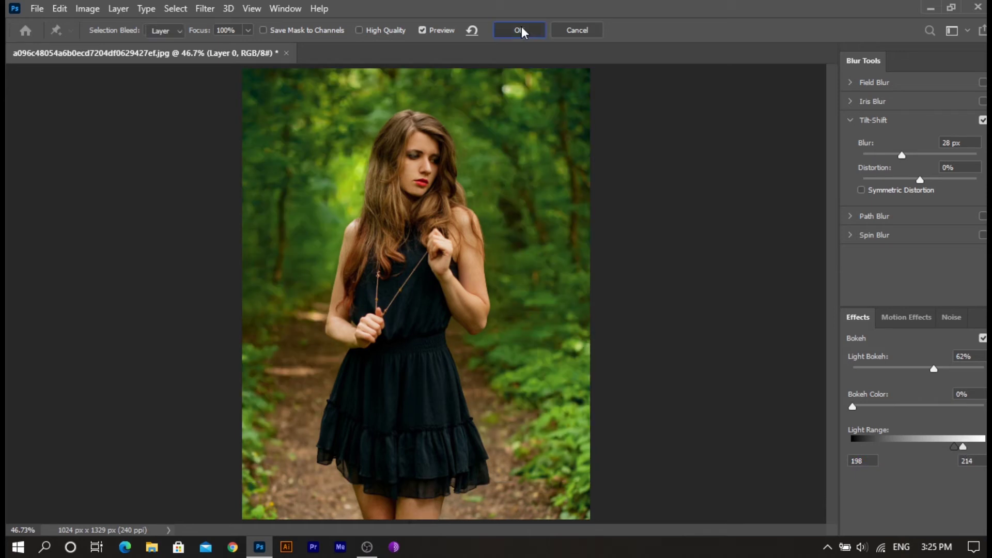
- Merge Layer 0 copy and Layer 0 into a single layer
left_click(939, 401)
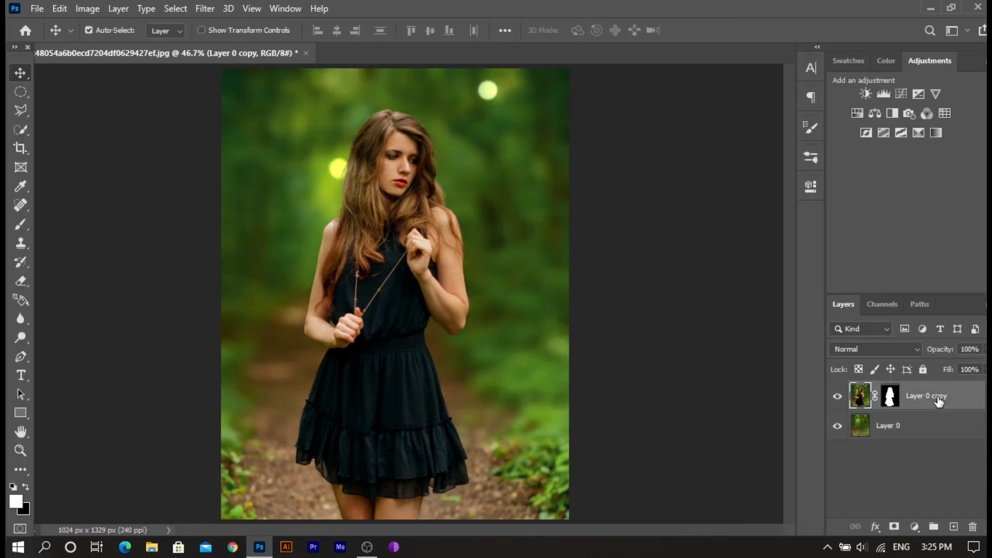
left_click(918, 420, "ctrl")
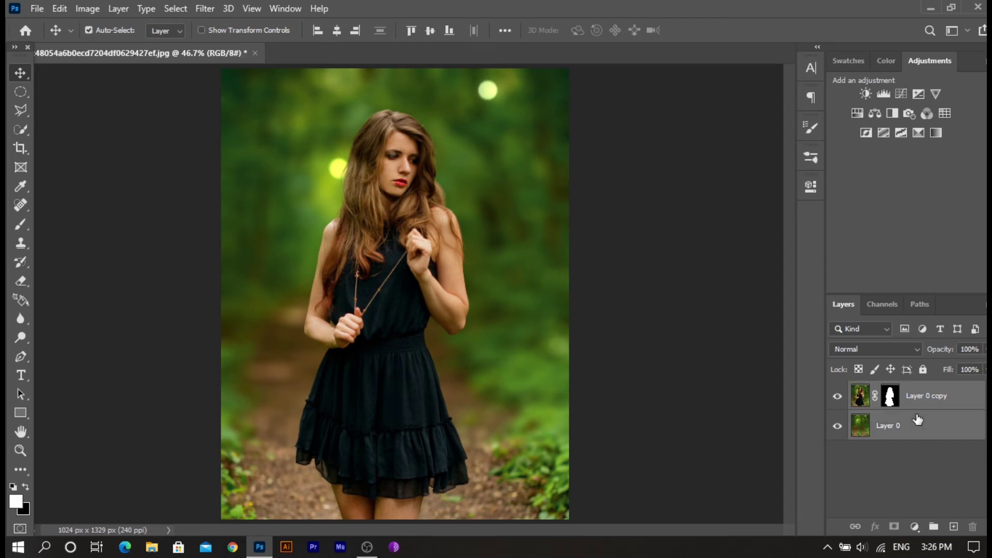
right_click(918, 419)
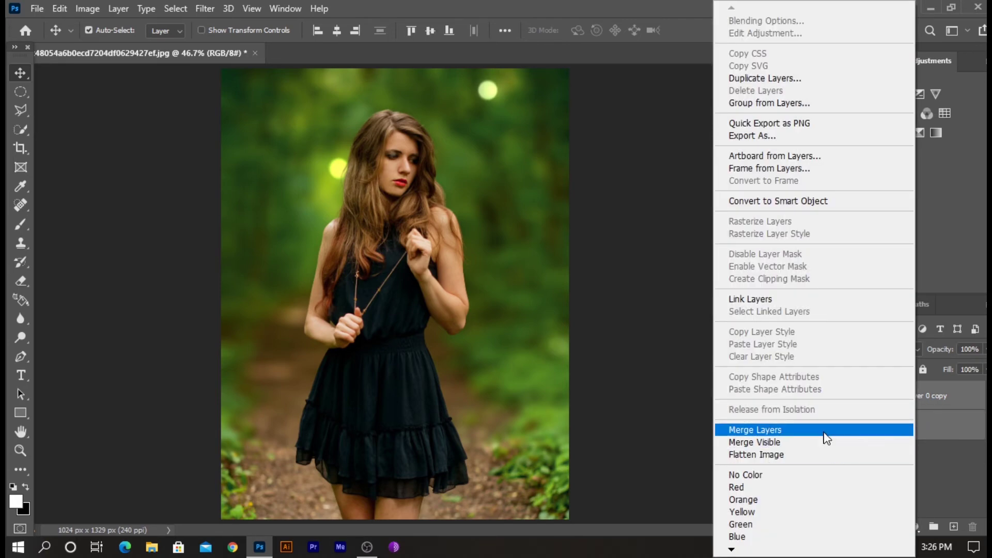
left_click(826, 430)
- Open the Camera Raw filter on the merged layer
left_click(205, 9)
left_click(252, 94)
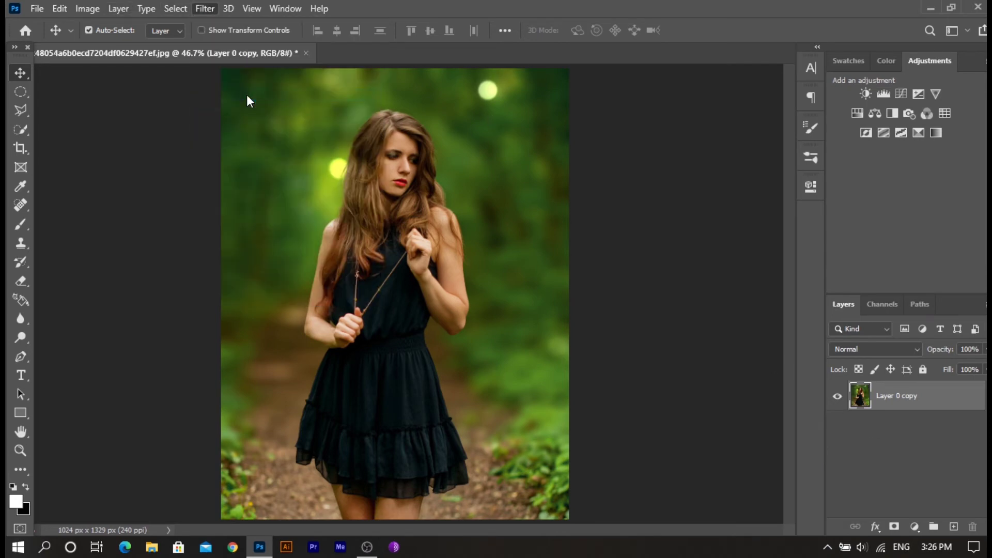
left_click_drag(947, 333, 949, 160)
- In the Basic panel, raise Contrast to +26, pull Highlights to -25, Shadows and Whites to -18, and lift Blacks to +8
mouse_move(848, 362)
left_mouse_down()
mouse_move(872, 368)
mouse_move(829, 383)
left_mouse_up()
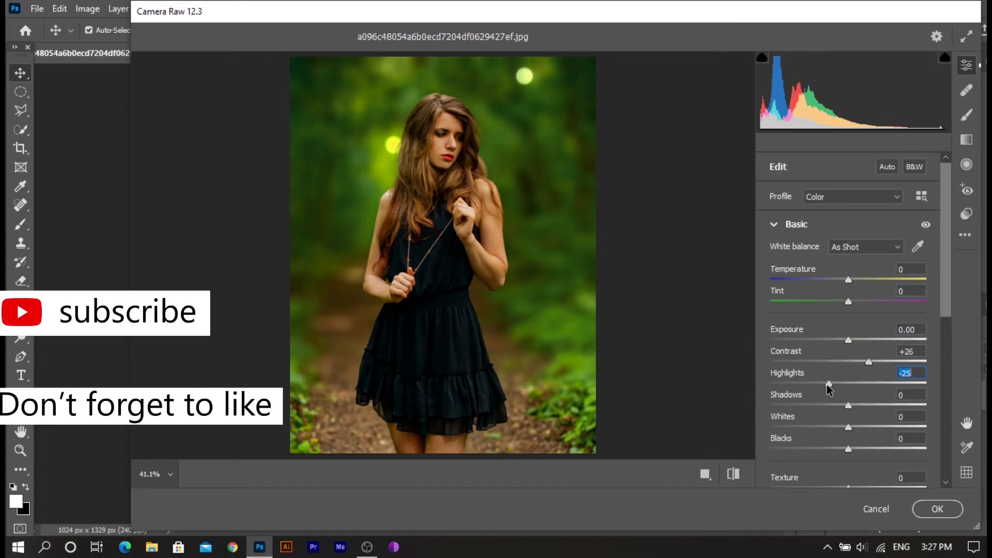
left_click_drag(848, 405, 834, 407)
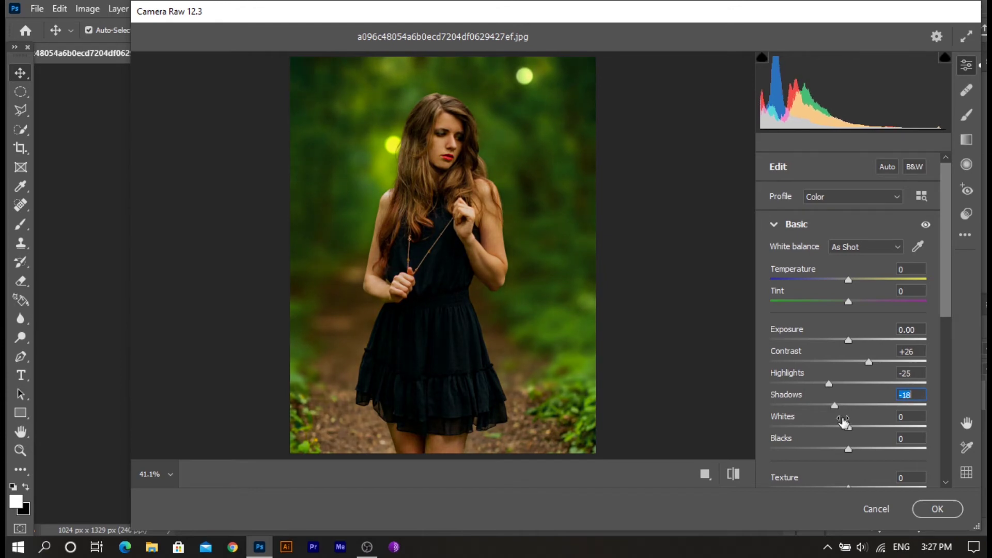
scroll(848, 432, "down", 3)
left_click_drag(848, 349, 830, 349)
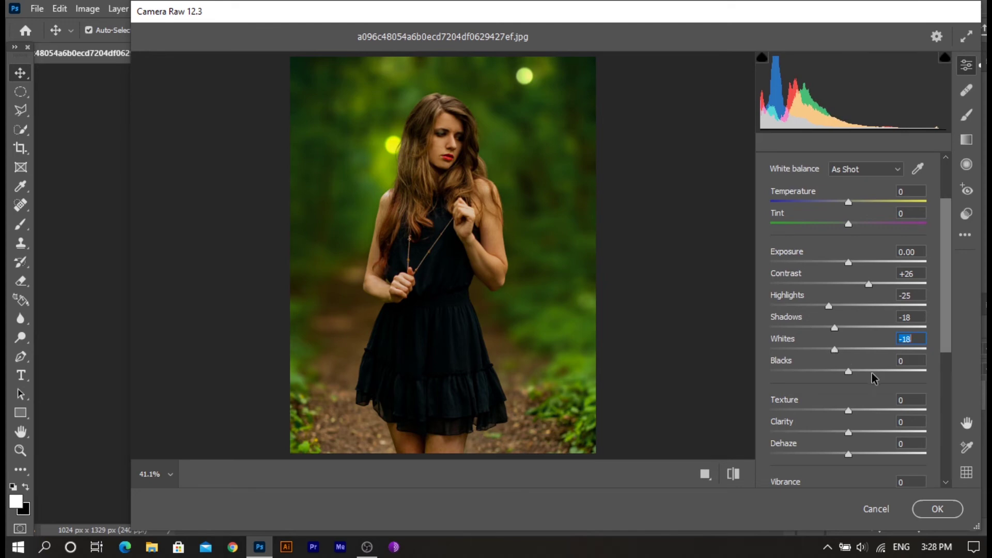
left_click_drag(848, 372, 855, 373)
mouse_move(948, 354)
left_mouse_down()
mouse_move(950, 365)
mouse_move(949, 212)
left_mouse_up()
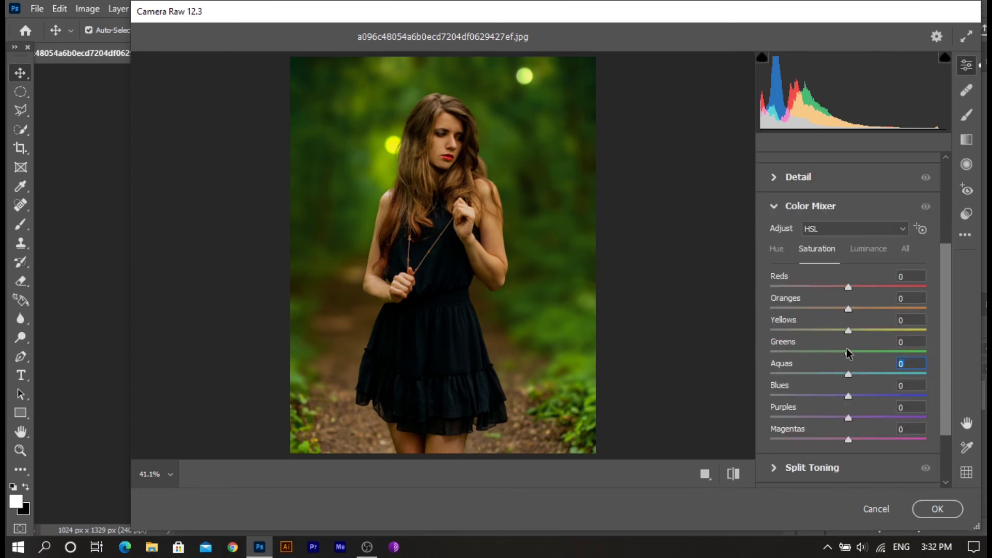
- Desaturate Greens to -91 and set luminance: Oranges +16, Yellows +7, Greens -23
left_click(850, 356)
left_click_drag(835, 353, 782, 357)
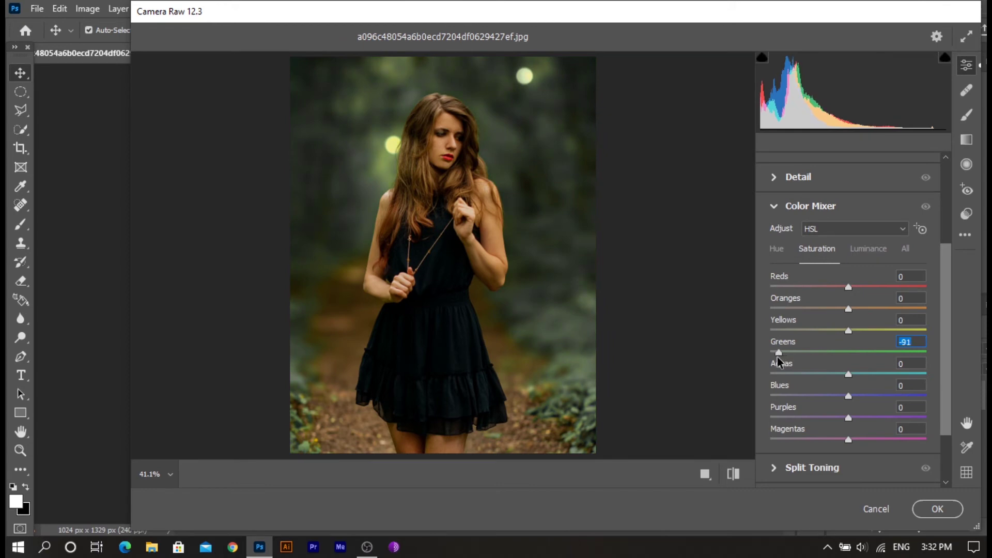
left_click(858, 250)
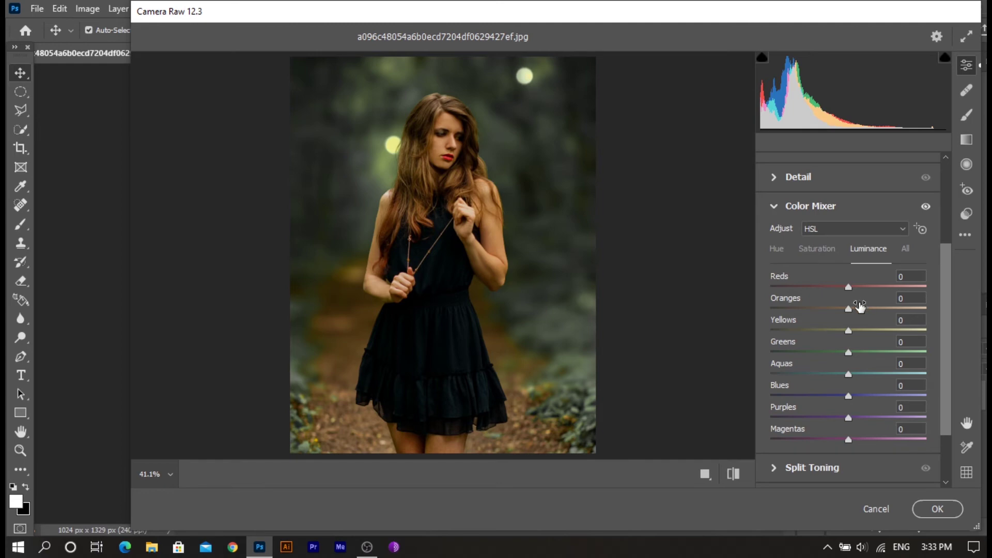
left_click_drag(846, 308, 855, 307)
left_click_drag(848, 330, 853, 331)
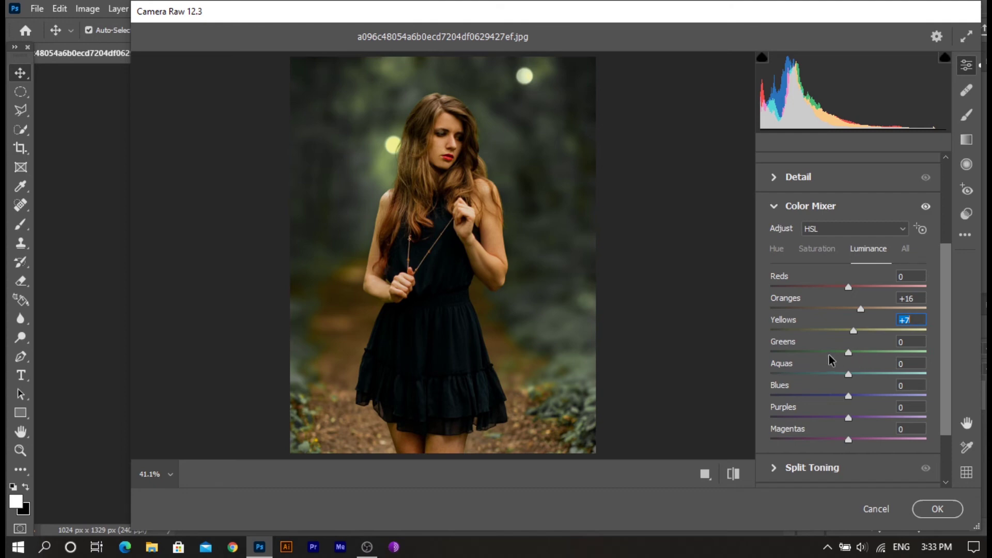
left_click_drag(845, 352, 829, 356)
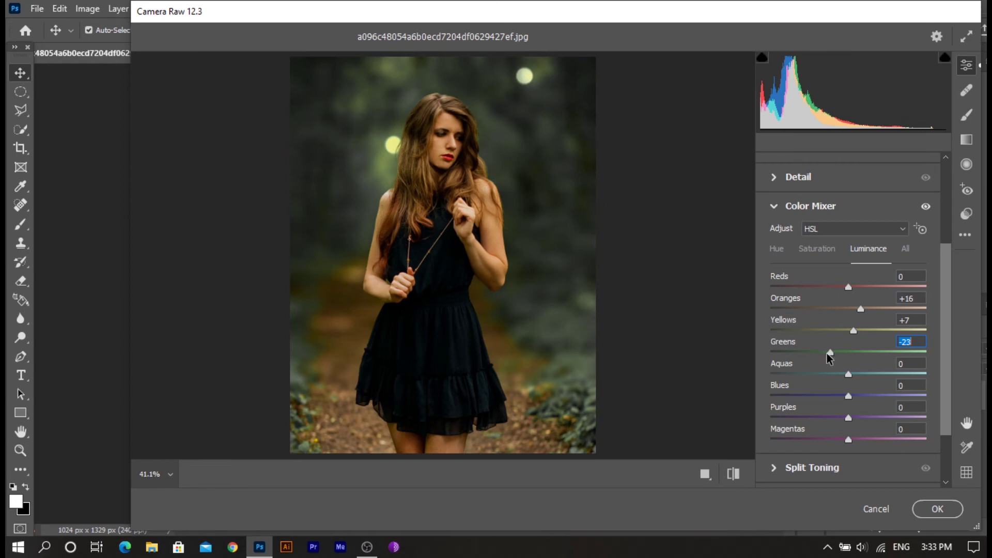
- Shift the Greens hue to -85 and collapse the Color Mixer panel
left_click(777, 250)
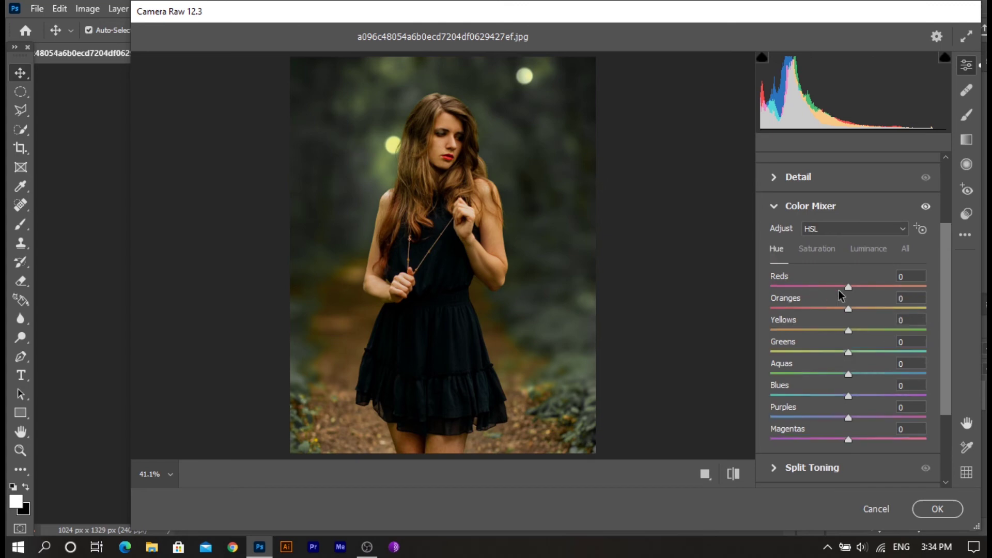
left_click_drag(849, 352, 783, 361)
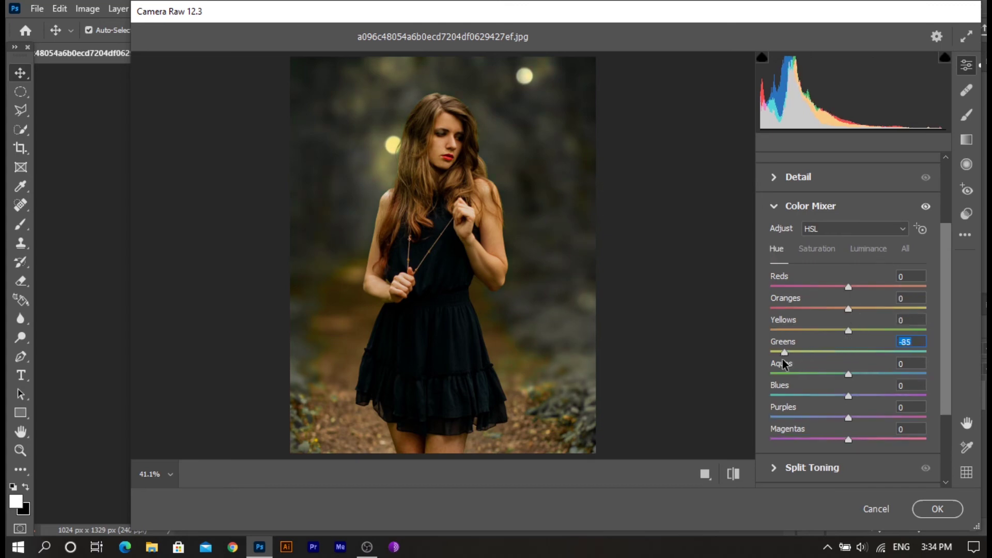
left_click(777, 207)
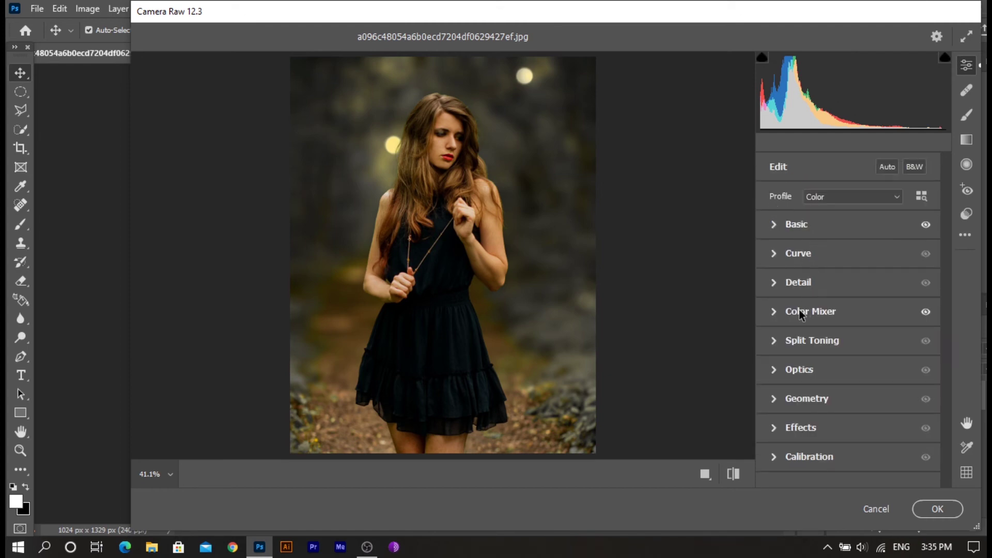
left_click(777, 253)
- Add shadow, midtone and highlight points to the tone curve, settling the midpoint at Input 122, Output 130
left_click_drag(807, 385, 806, 377)
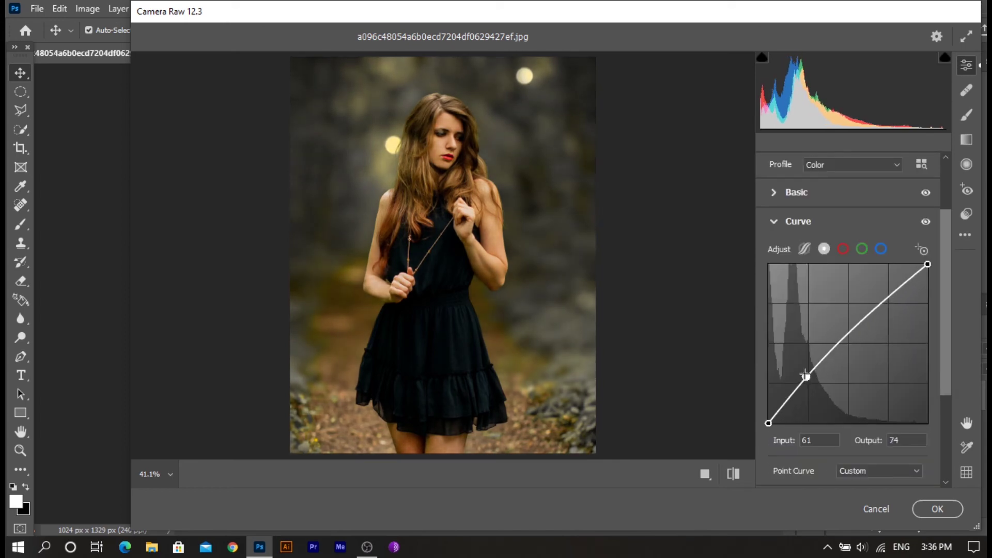
left_click_drag(837, 344, 836, 338)
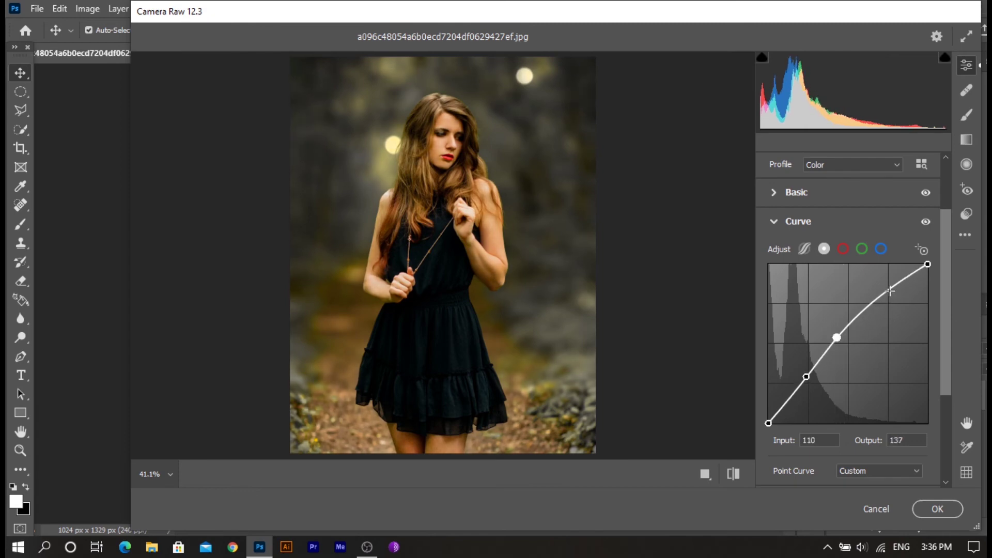
mouse_move(890, 290)
left_mouse_down()
mouse_move(880, 294)
mouse_move(889, 302)
left_mouse_up()
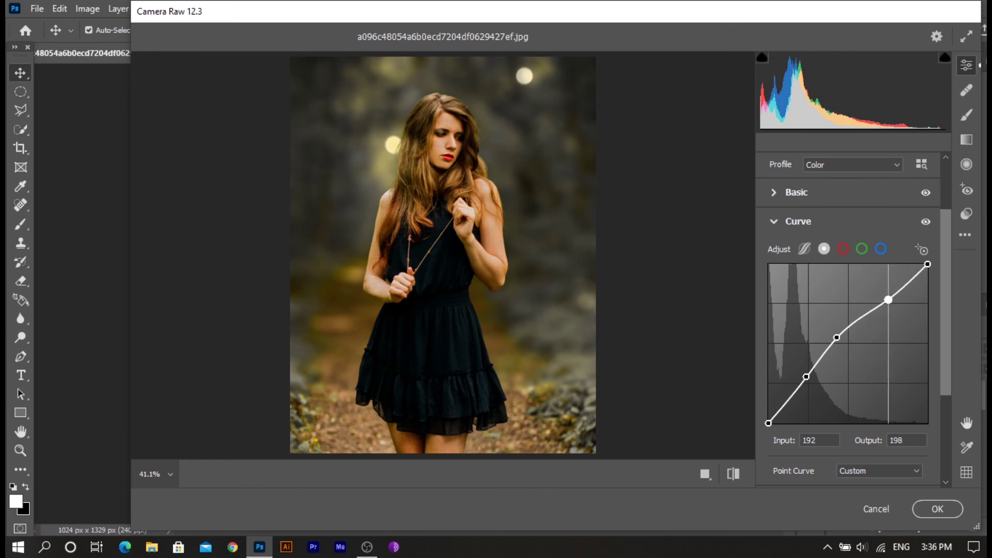
left_click_drag(837, 338, 849, 348)
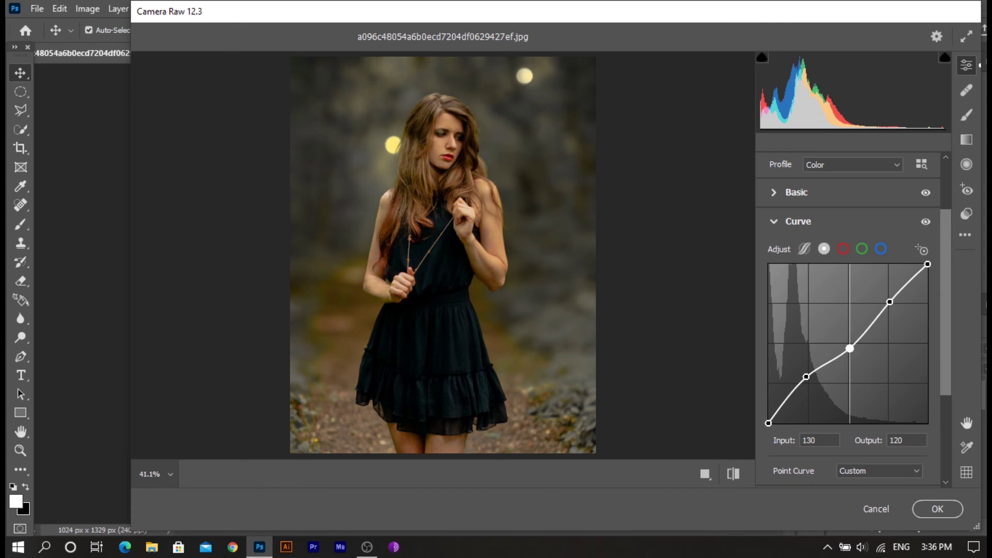
left_click_drag(850, 349, 850, 346)
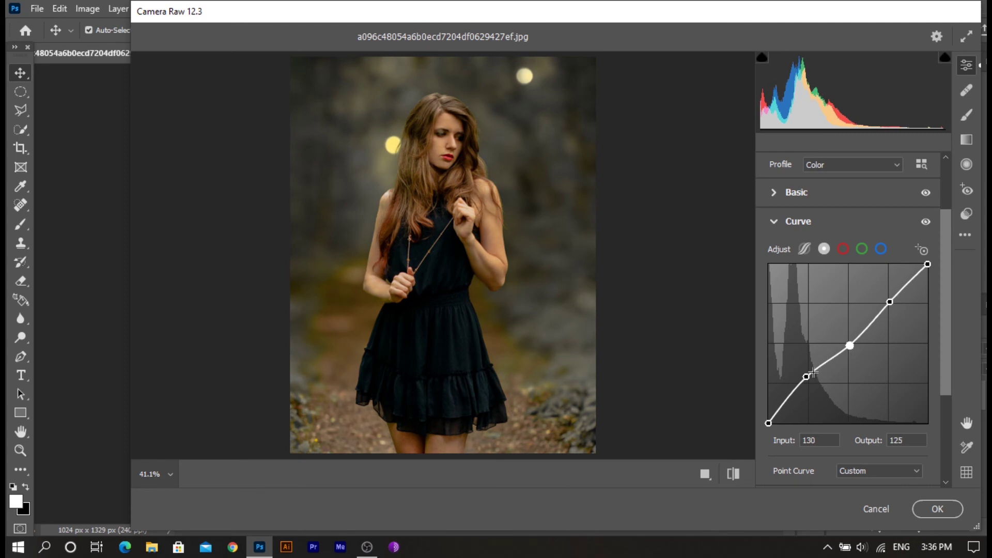
left_click_drag(849, 345, 844, 342)
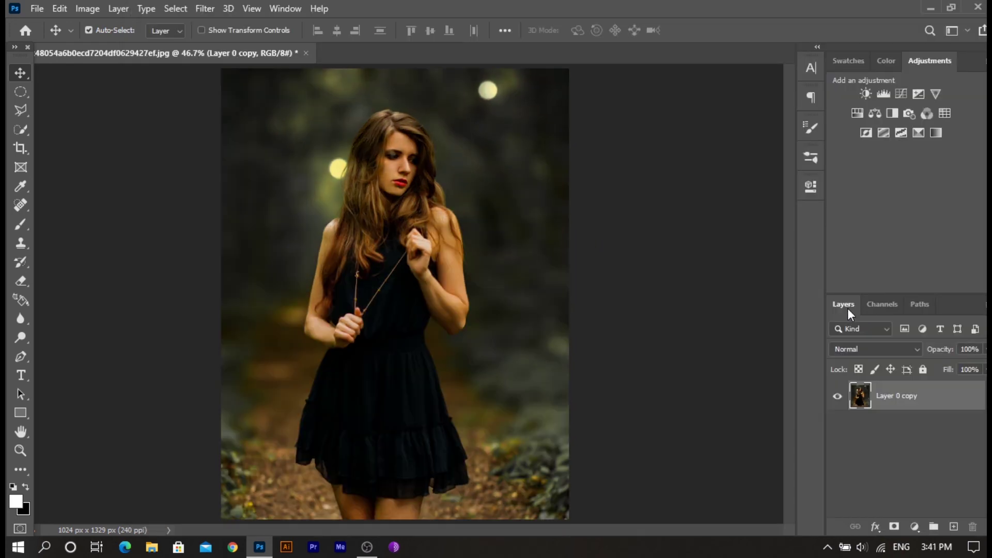
- Paint a single soft white brush dab at the photo's upper right on a new Layer 1
left_click(21, 224)
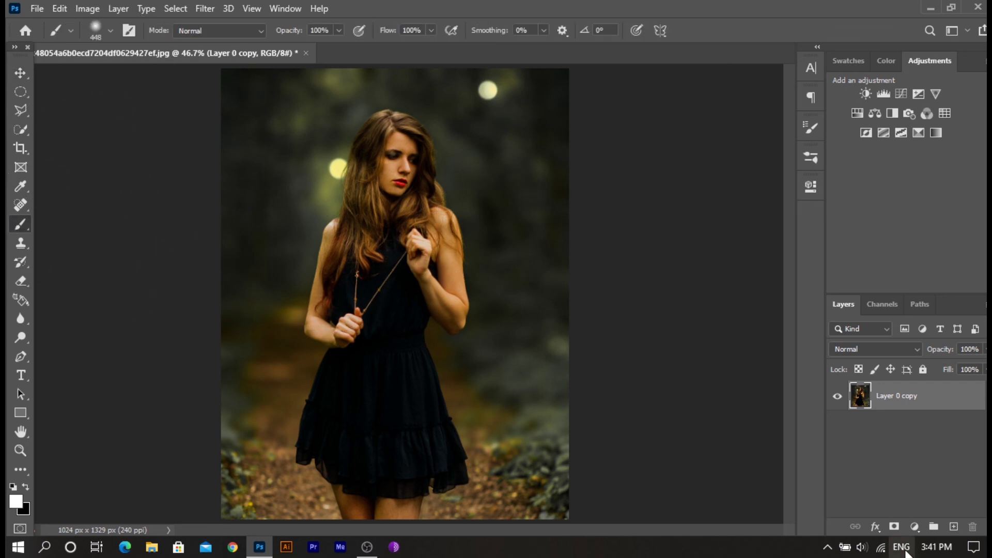
left_click(954, 527)
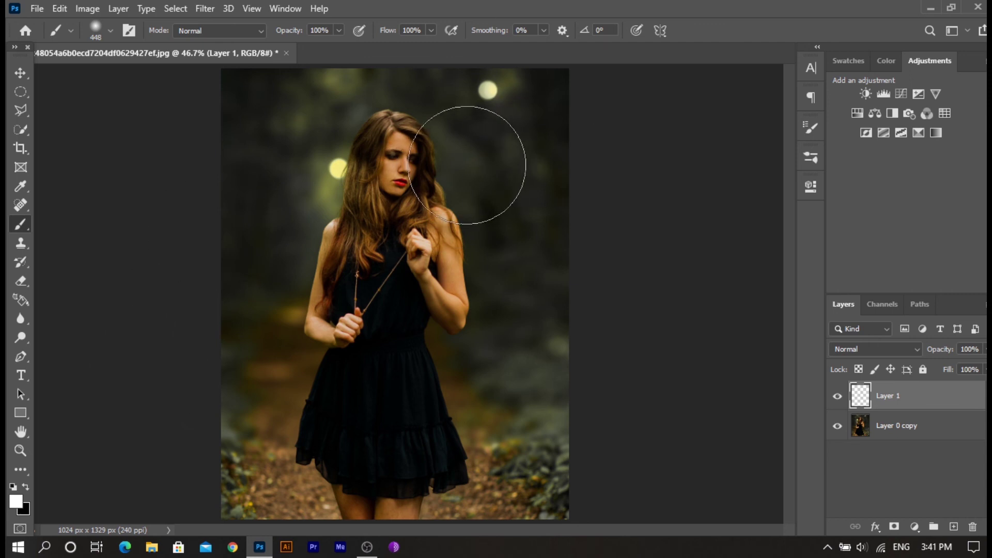
left_click(509, 159)
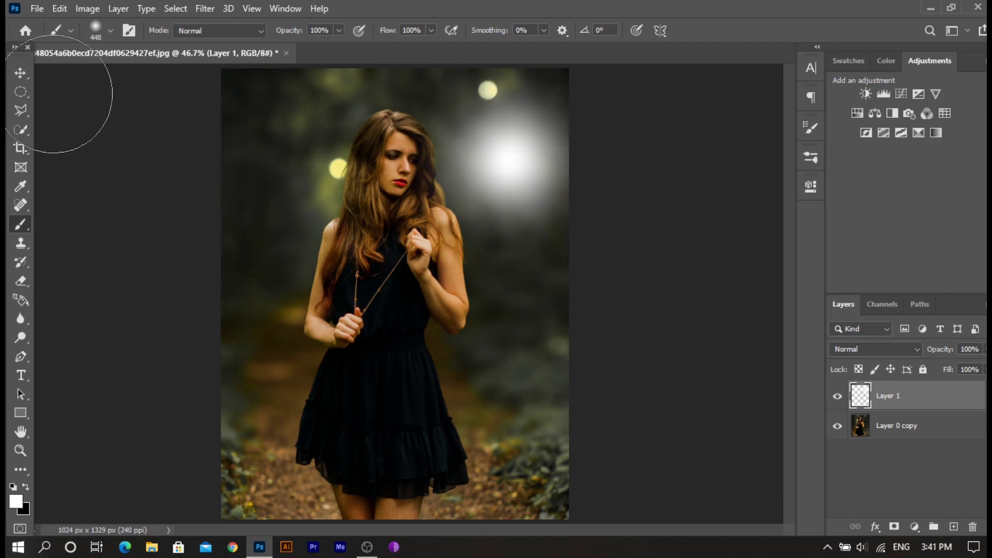
left_click(20, 73)
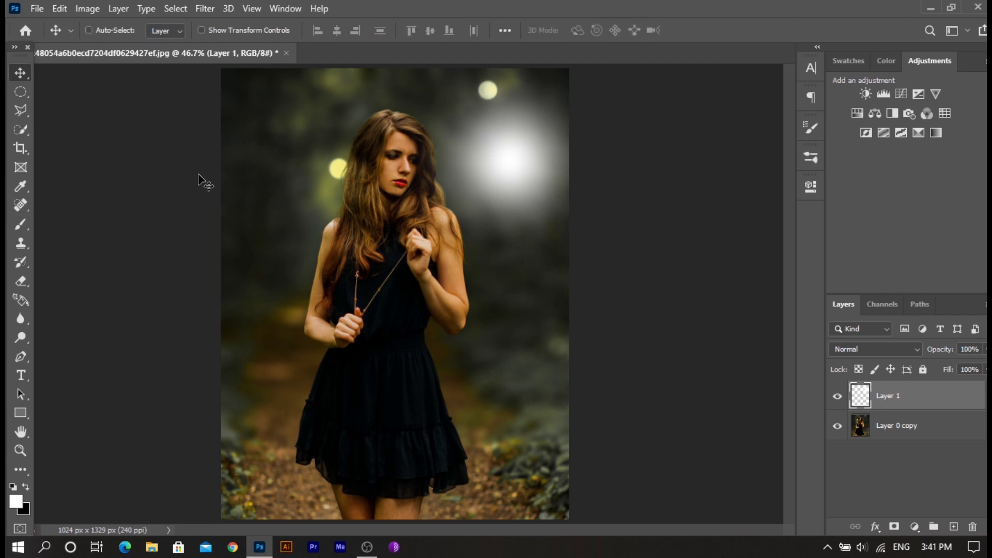
- Scale the glow larger into the top-right corner and set Layer 1 opacity to 74%
key("ctrl+t")
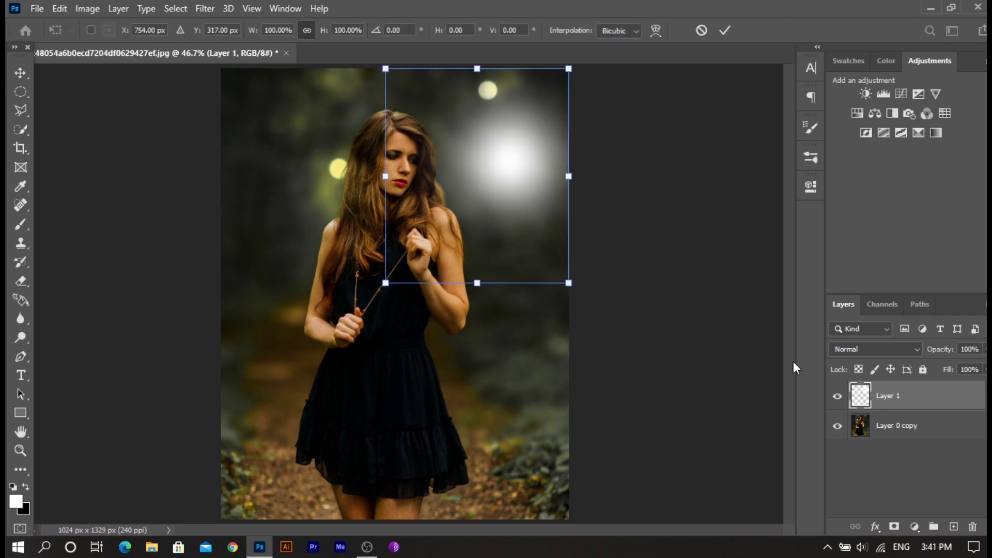
left_click_drag(569, 176, 643, 172)
left_click_drag(547, 162, 549, 88)
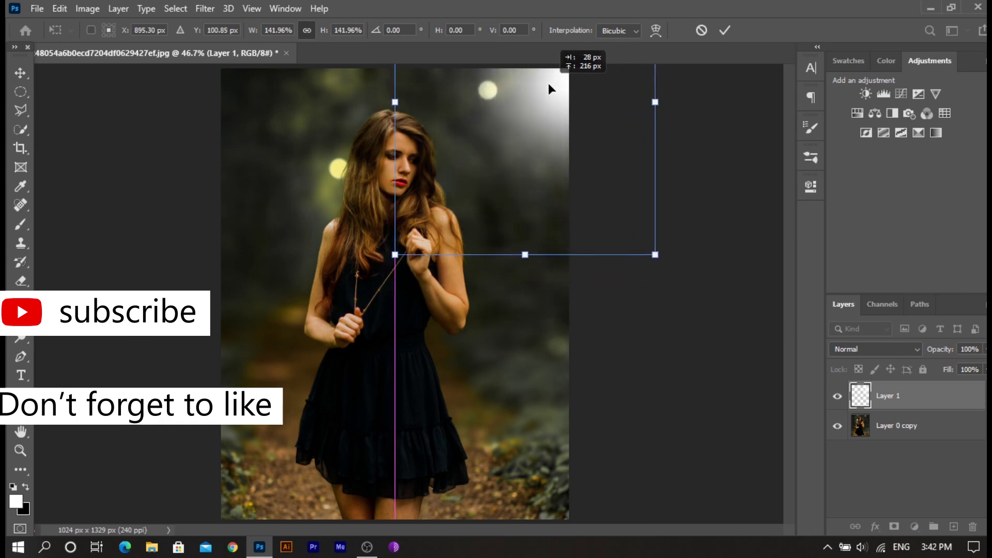
key("7")
key("4")
left_click_drag(396, 102, 326, 106)
key("Return")
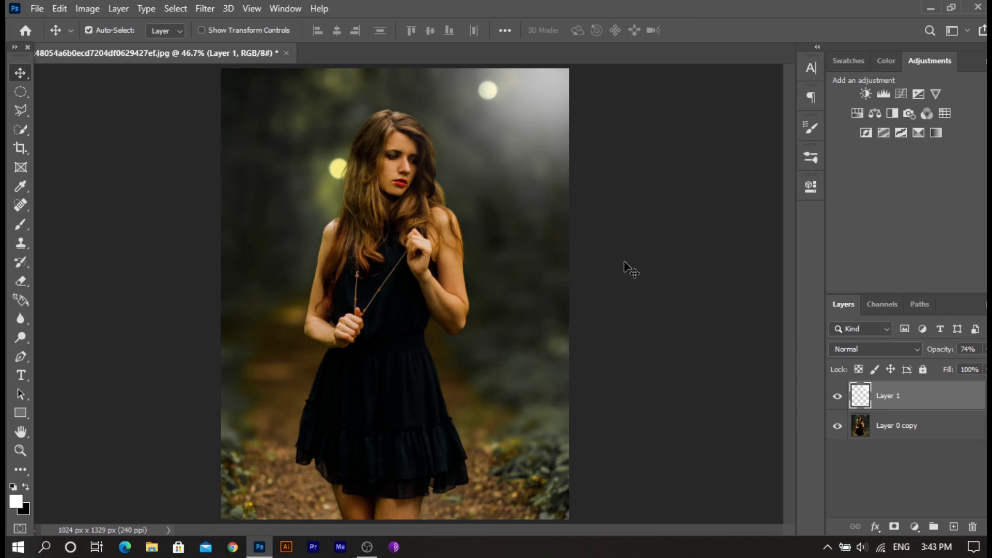